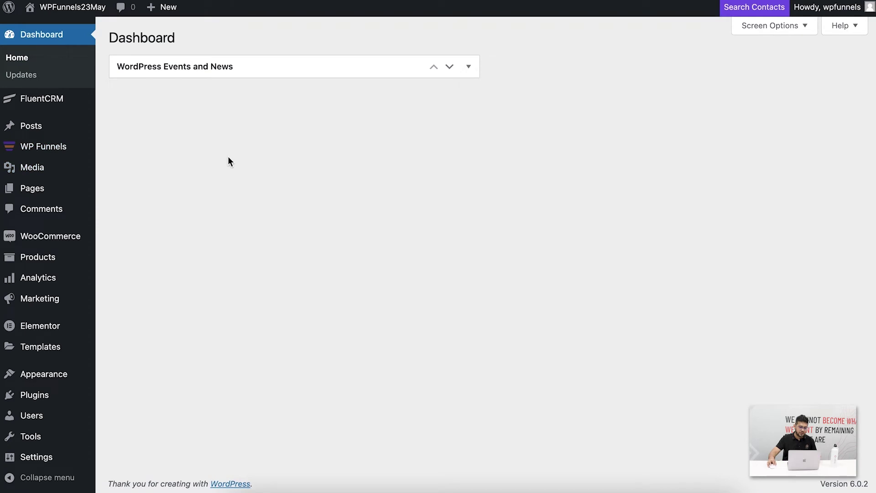
Step: Open the WP Funnels overview listing the five existing funnels
click(63, 147)
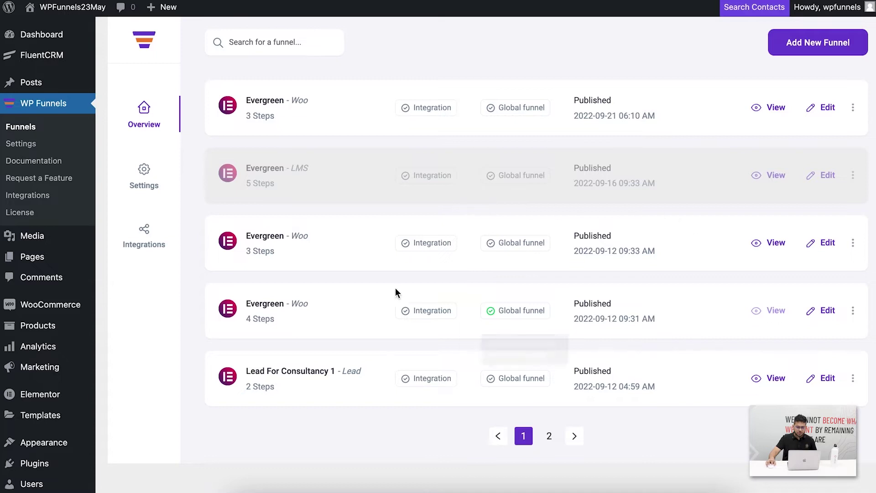
mouse_move(504, 319)
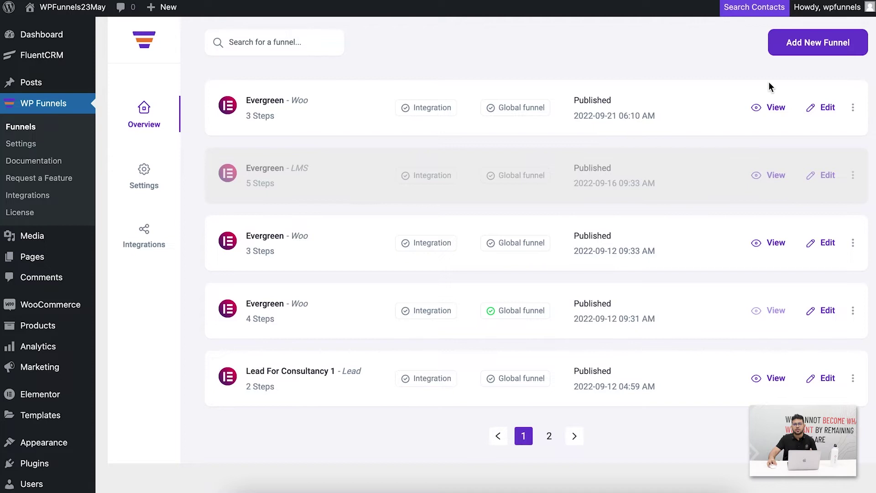
Step: Start a new funnel and scroll the Woo templates down to the Life Coach Pro card
click(813, 51)
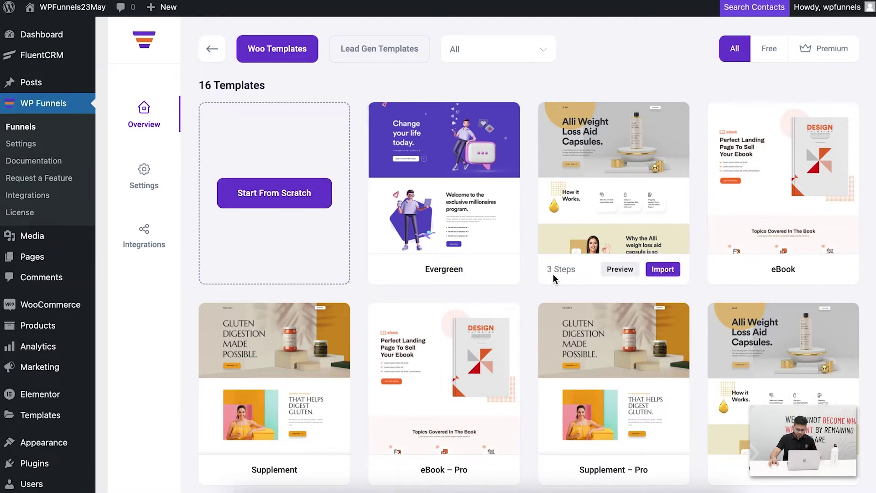
scroll(554, 278, down, 3)
scroll(555, 278, down, 8)
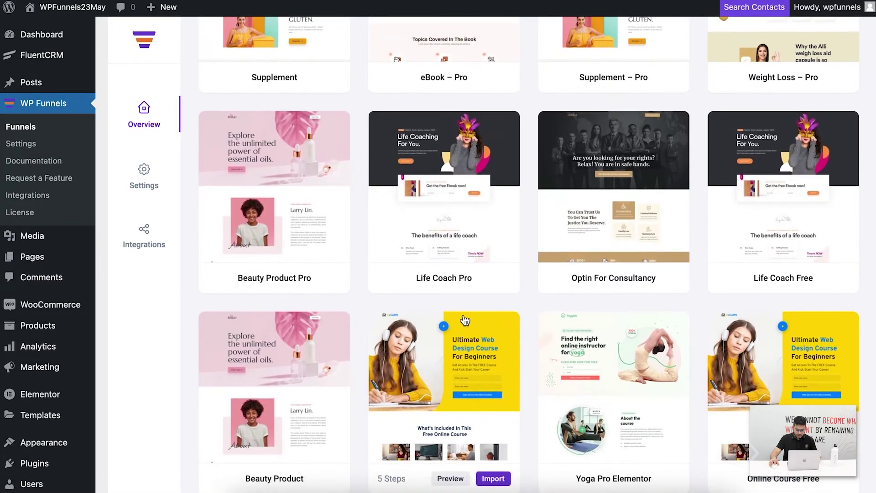
Step: Import the Life Coach Pro template and line up its Checkout and Upsell steps
click(487, 277)
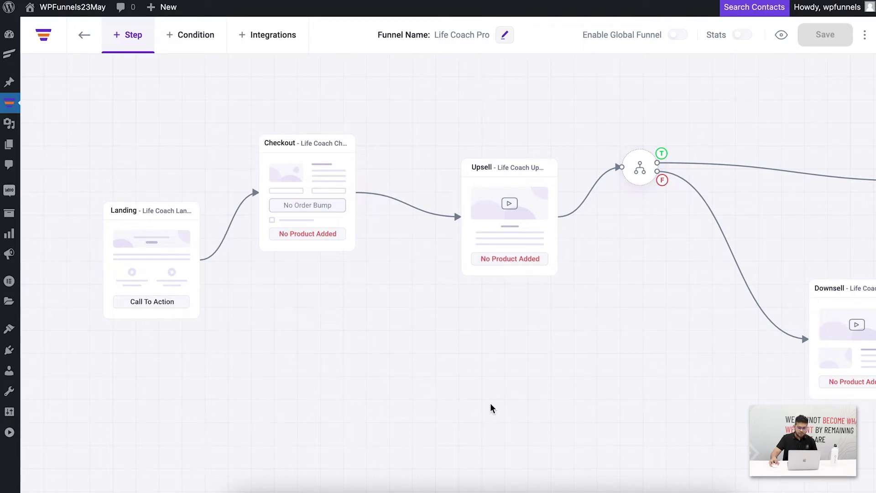
drag(303, 404, 327, 360)
drag(170, 223, 142, 195)
drag(311, 145, 269, 197)
drag(531, 170, 461, 188)
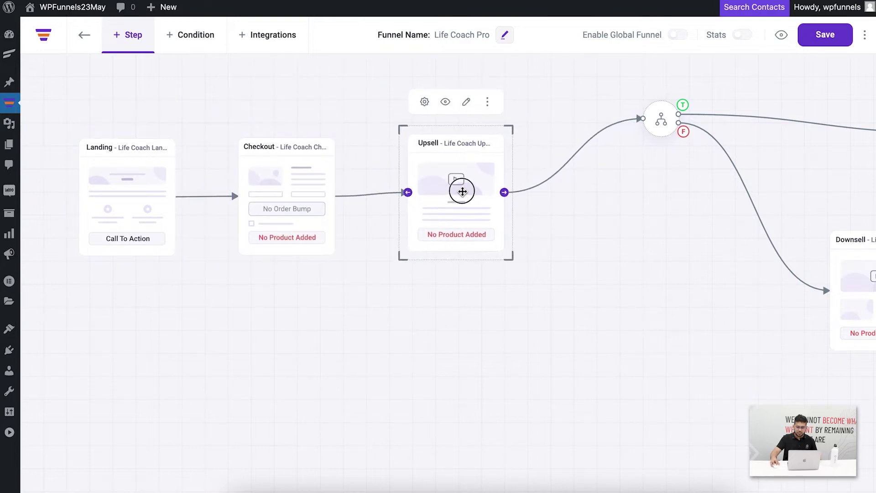
Step: Move the condition node, Downsell and Thank You steps into line
drag(657, 123, 603, 200)
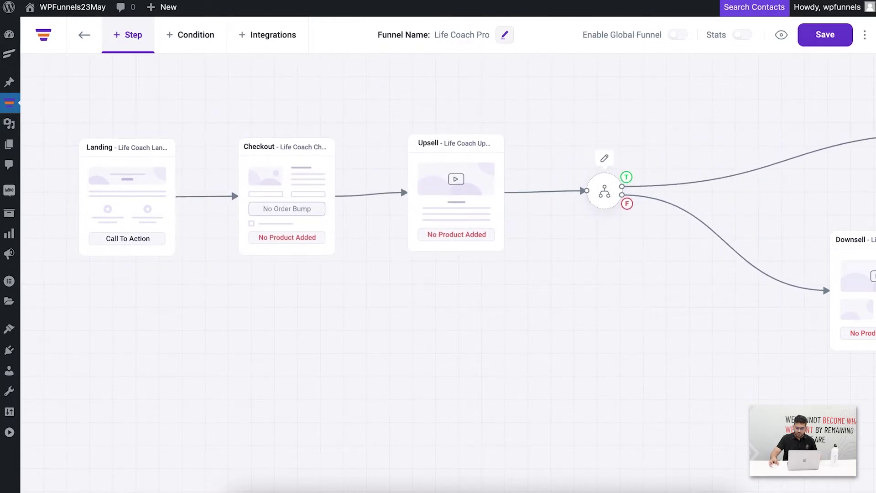
drag(875, 260, 731, 277)
scroll(260, 215, right, 6)
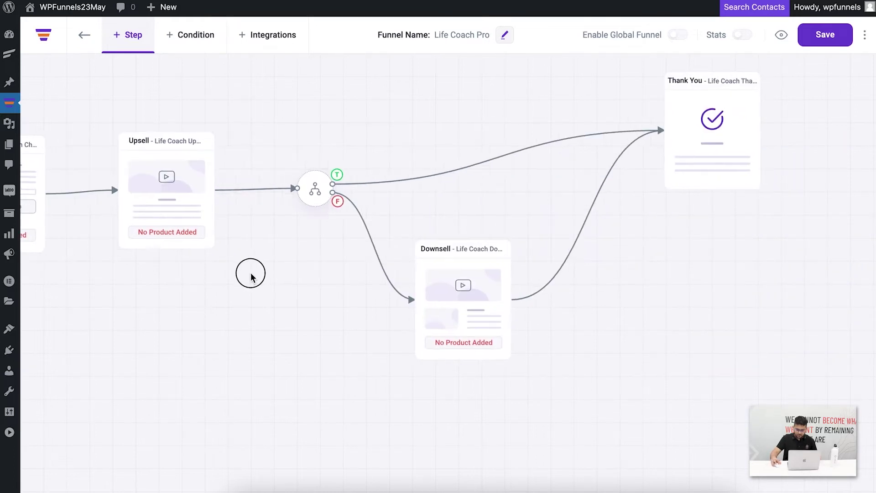
drag(710, 185, 590, 194)
Step: Zoom the funnel canvas out to 80%
drag(579, 260, 812, 280)
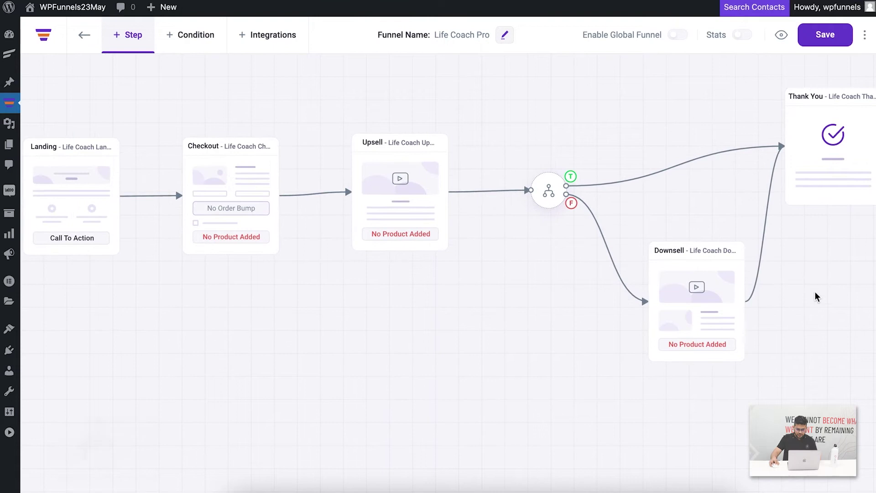
scroll(826, 314, down, 1)
mouse_move(863, 482)
click(809, 475)
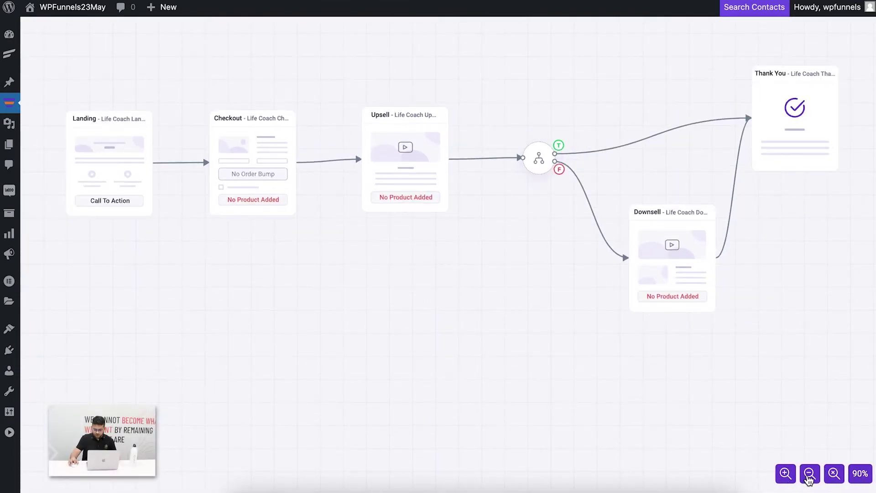
click(809, 475)
scroll(507, 339, up, 1)
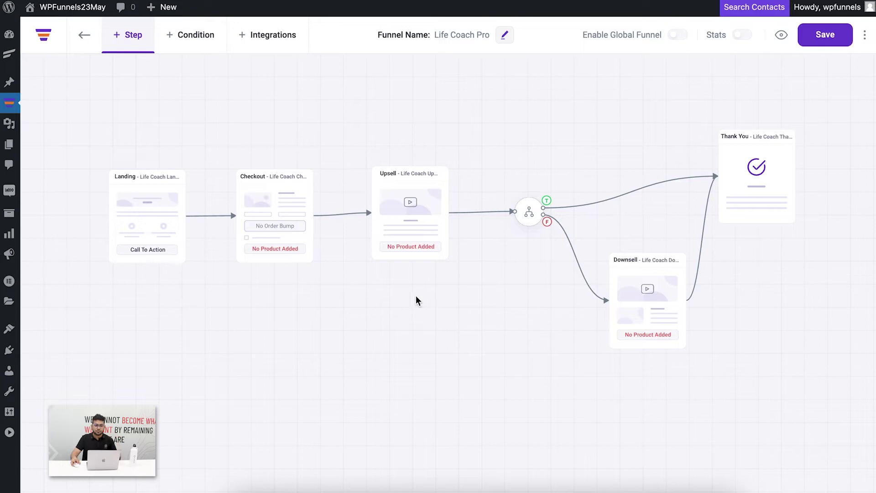
Step: Browse the step templates for Checkout, Thank You, Upsell and Downsell, ending on Landing
click(119, 49)
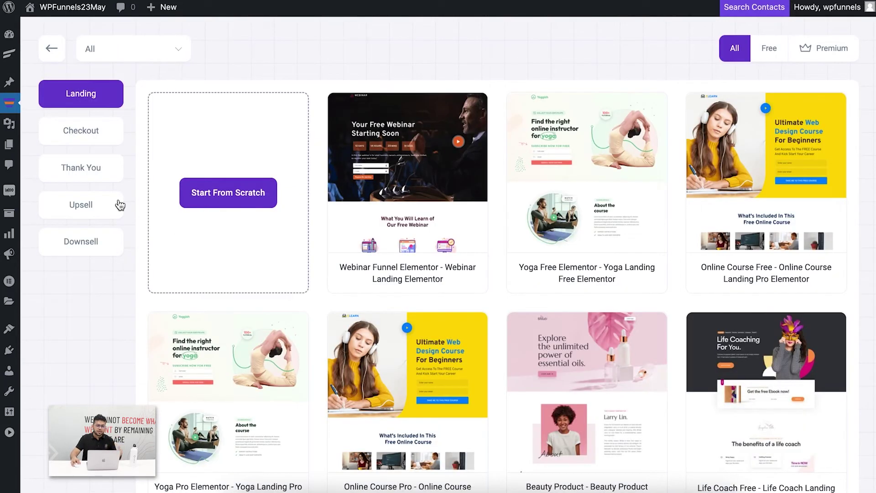
click(103, 134)
click(89, 169)
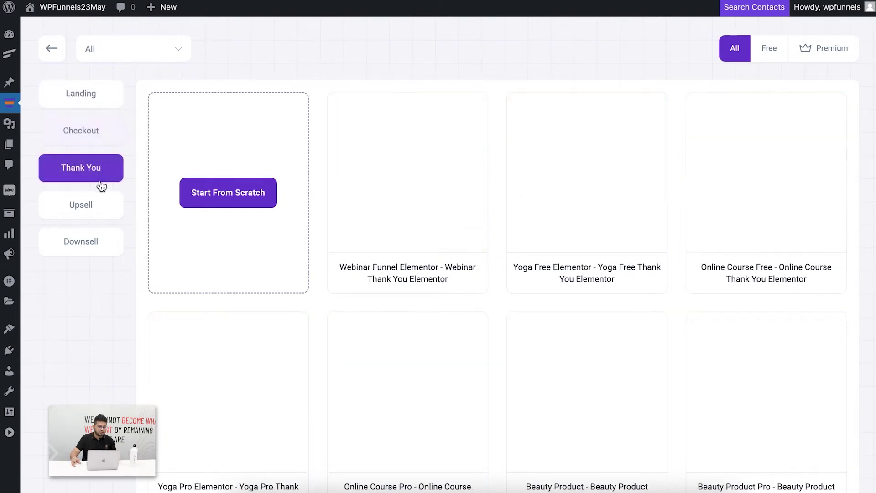
click(97, 200)
click(101, 244)
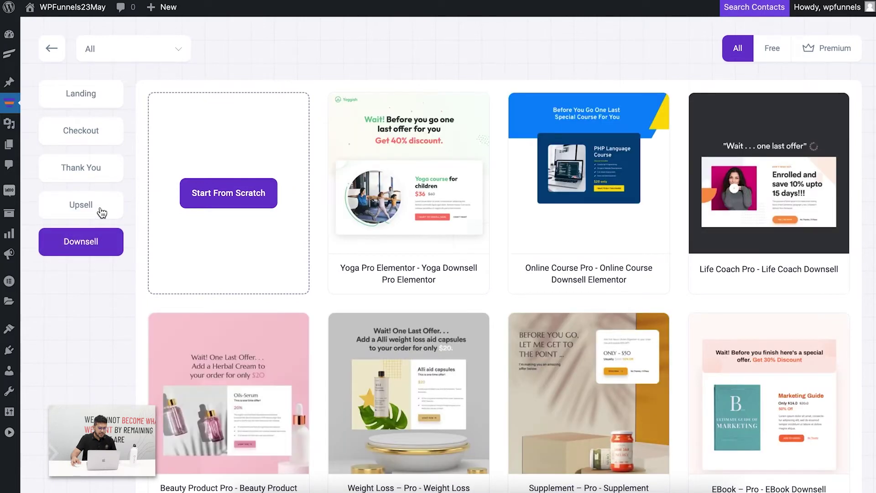
click(98, 214)
click(107, 104)
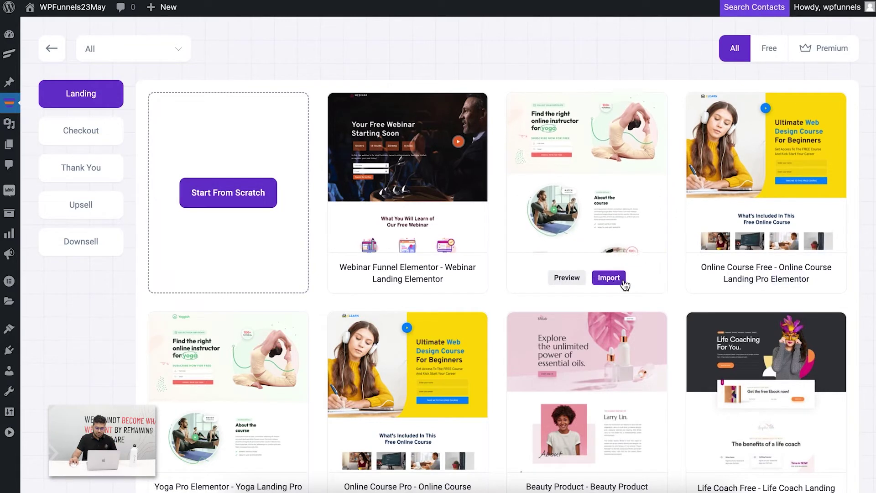
Step: Import the Yoga Free landing step and place it below the first Landing
click(624, 281)
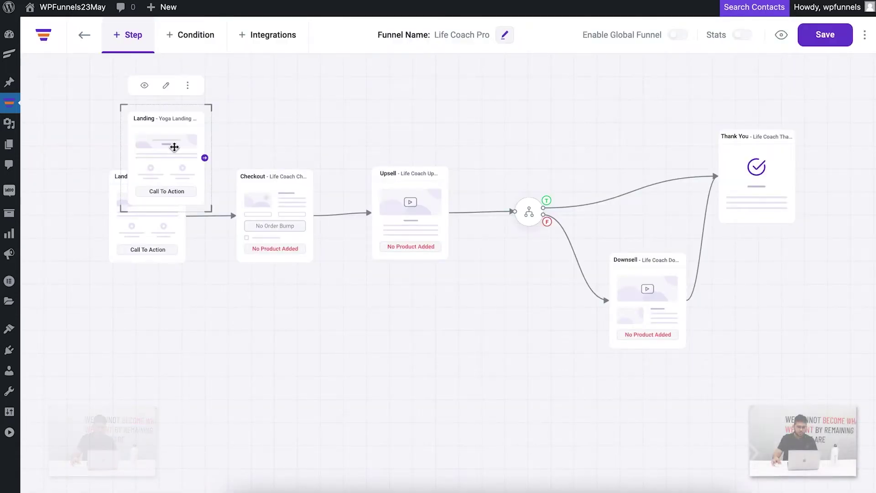
drag(174, 147, 183, 370)
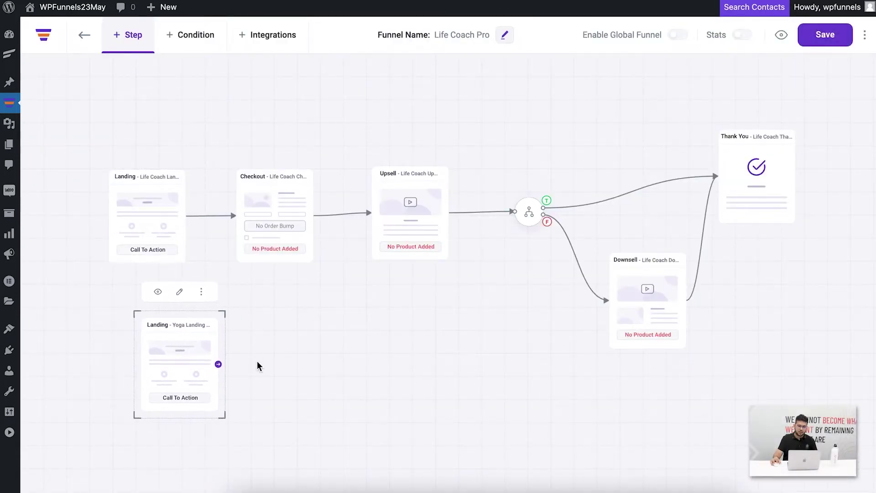
click(305, 349)
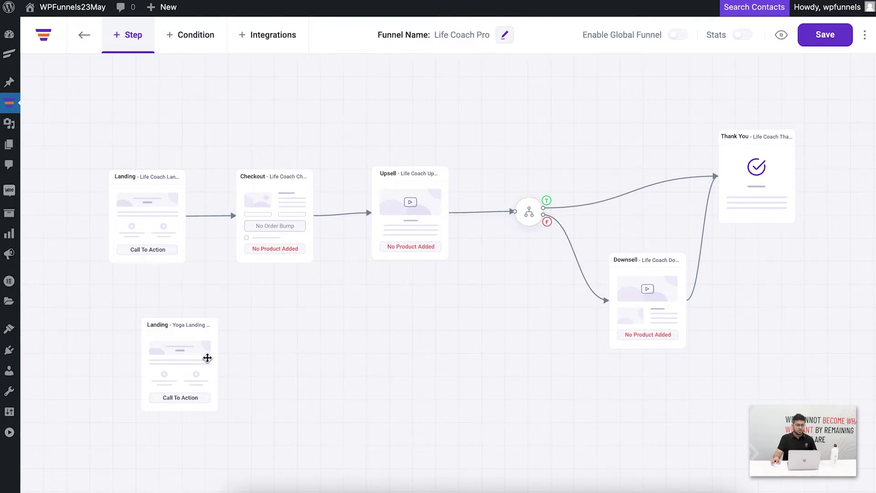
Step: Delete the Yoga Landing step from the funnel
click(182, 349)
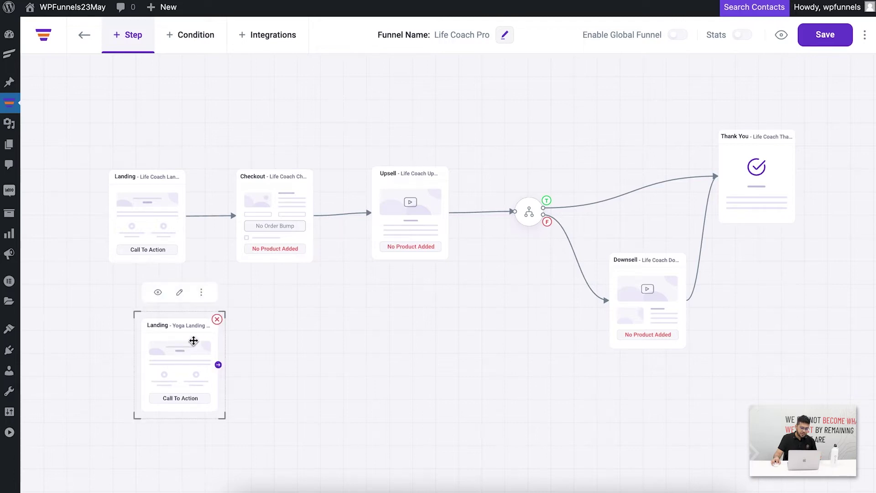
click(218, 319)
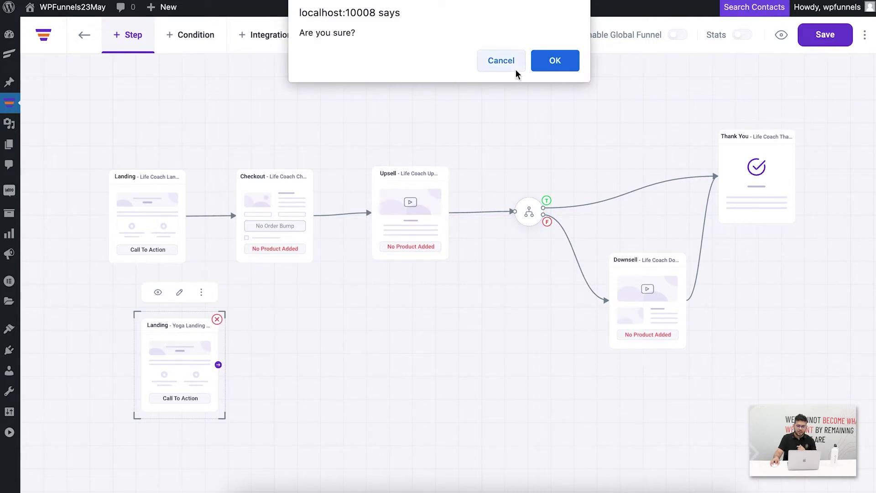
click(554, 59)
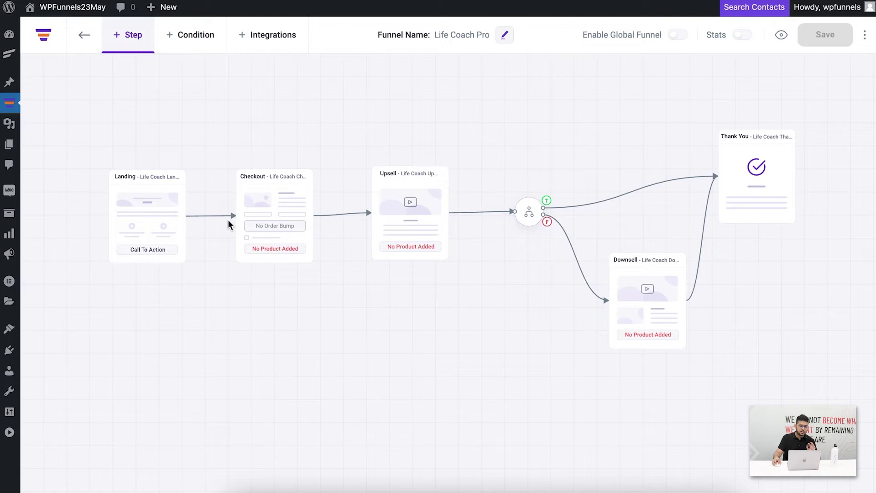
Step: Move the Landing step left and reconnect it to Checkout
click(207, 218)
click(207, 217)
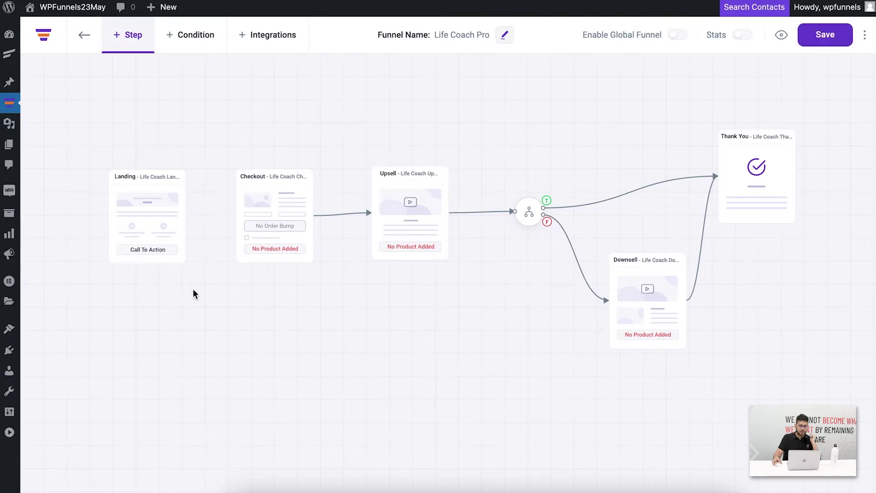
drag(165, 237, 129, 241)
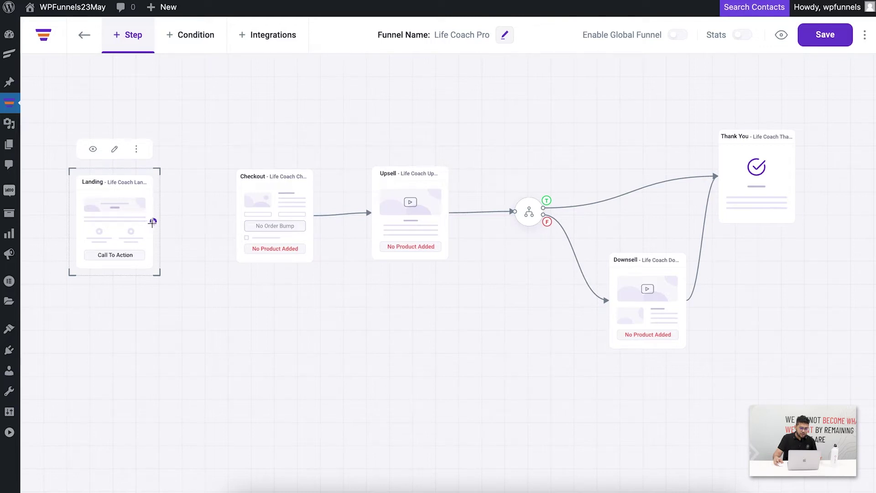
drag(153, 222, 282, 223)
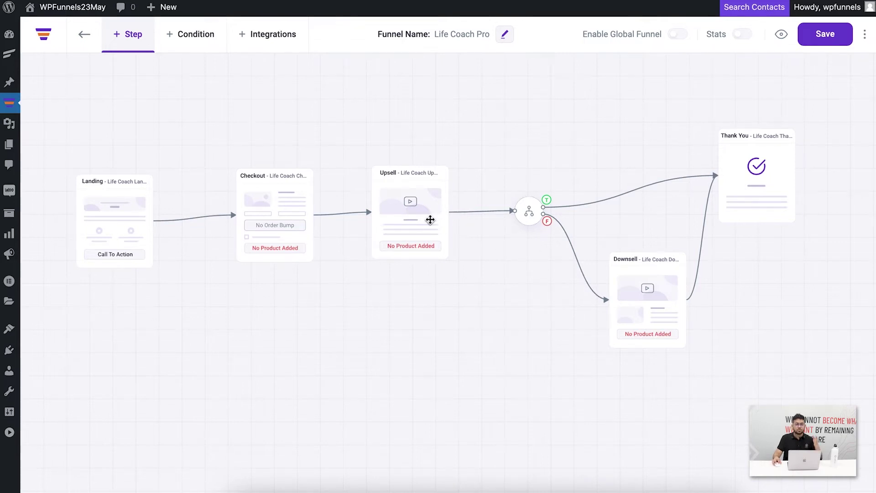
Step: Remove the Upsell's direct Thank You link and connect Upsell into the condition node
click(473, 212)
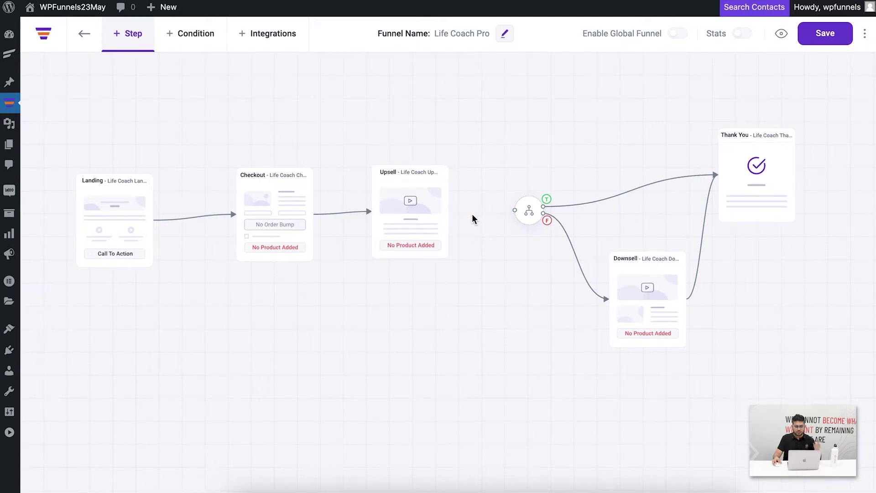
click(423, 203)
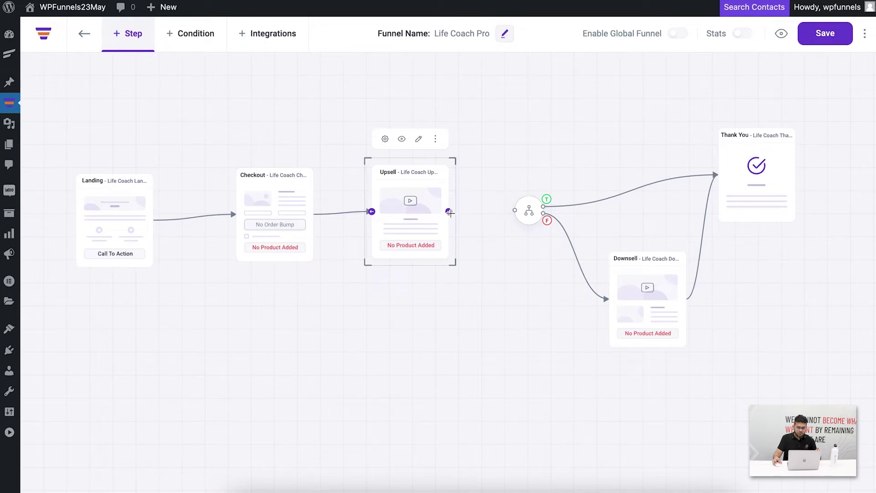
drag(450, 212, 730, 168)
drag(528, 211, 515, 263)
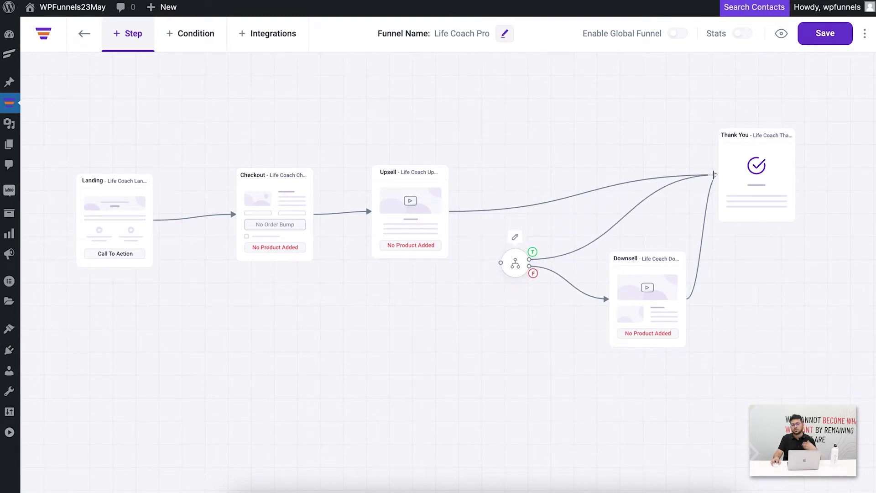
click(558, 199)
click(561, 199)
drag(516, 259, 527, 215)
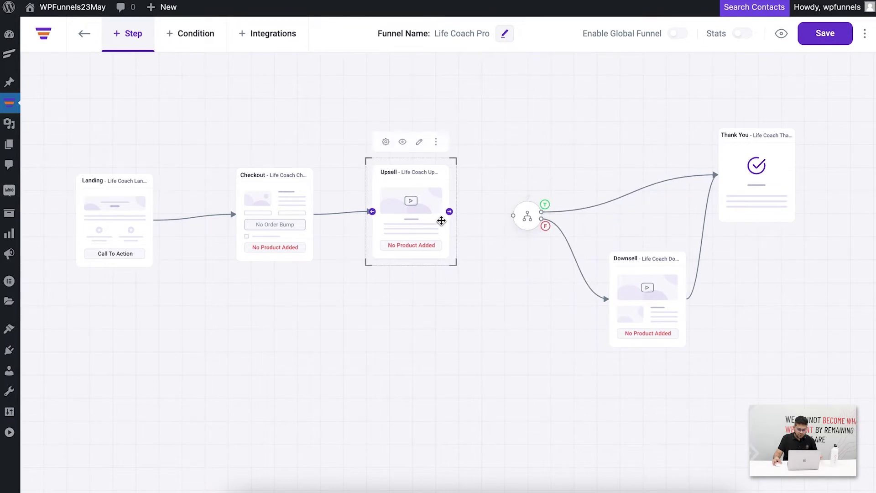
drag(450, 213, 513, 216)
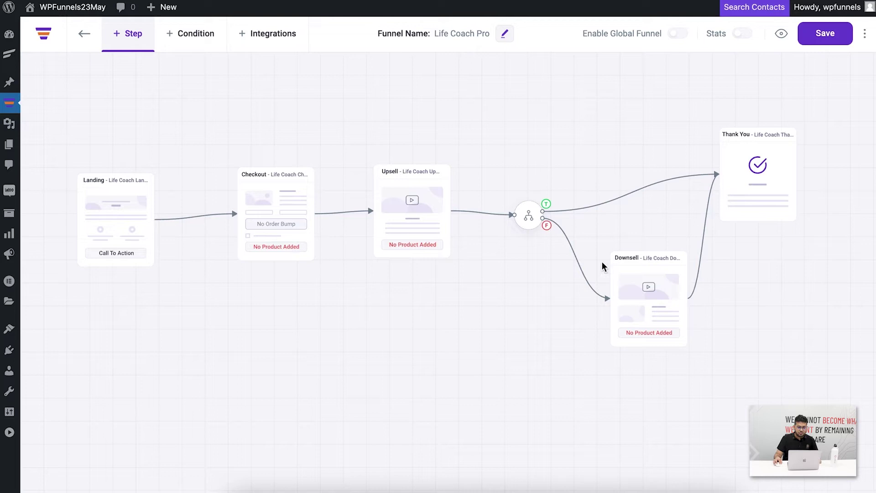
click(125, 203)
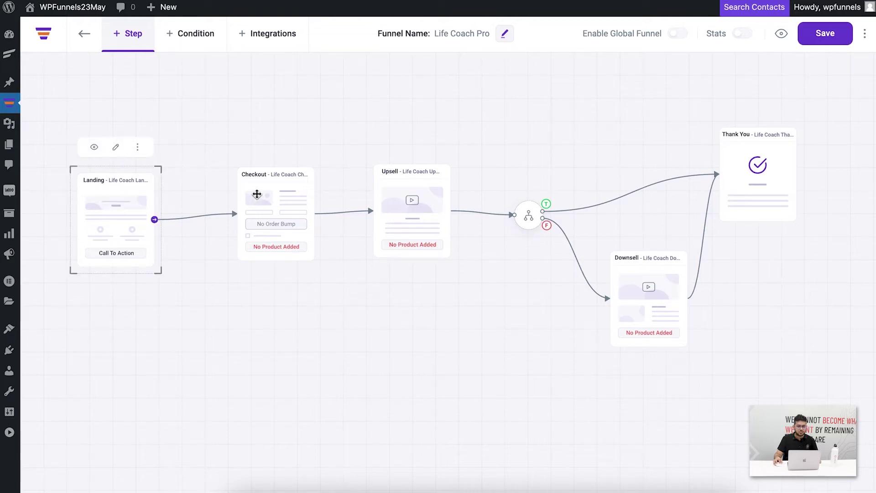
click(115, 146)
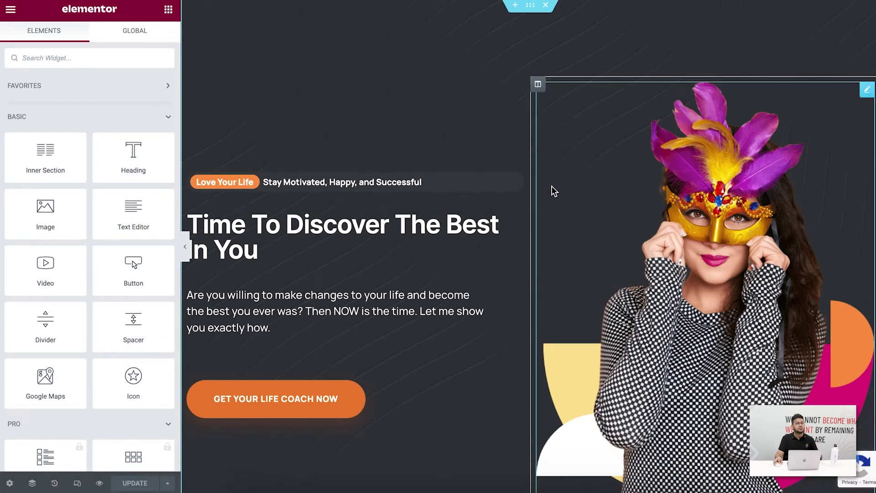
scroll(573, 169, down, 10)
scroll(397, 155, up, 5)
scroll(406, 151, up, 4)
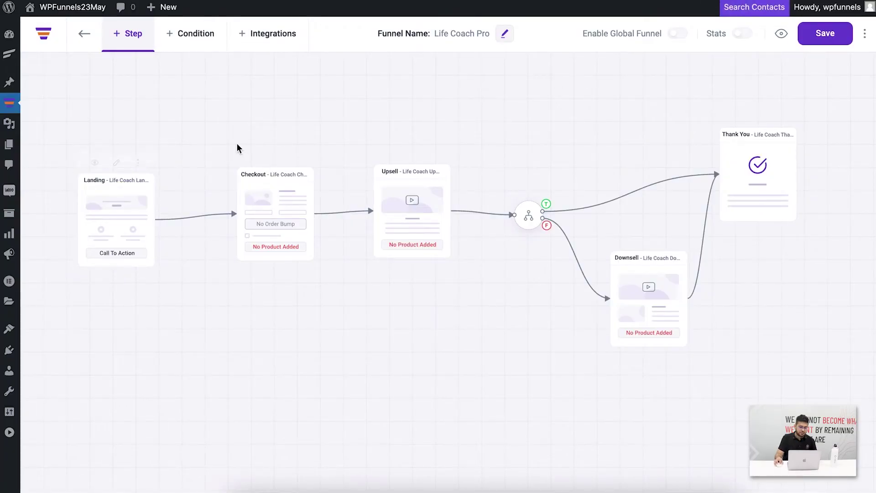
Step: Save the funnel and open the Life Coach Checkout step's settings
drag(385, 321, 366, 310)
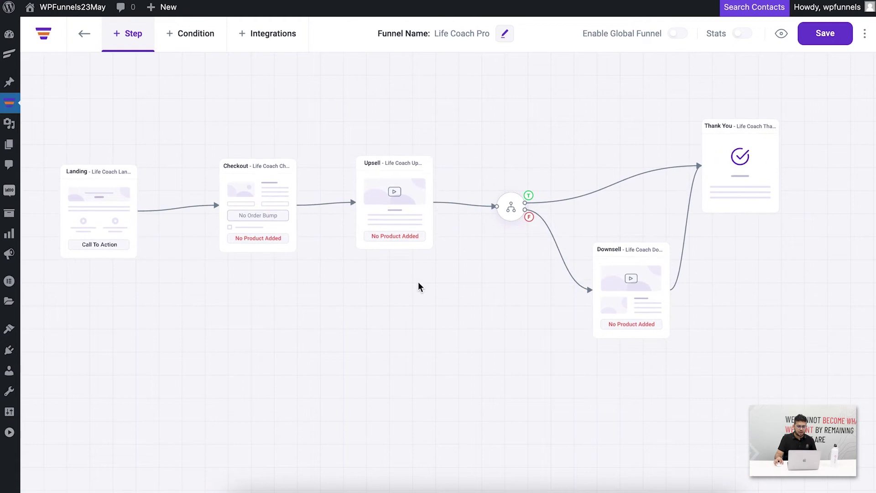
click(832, 39)
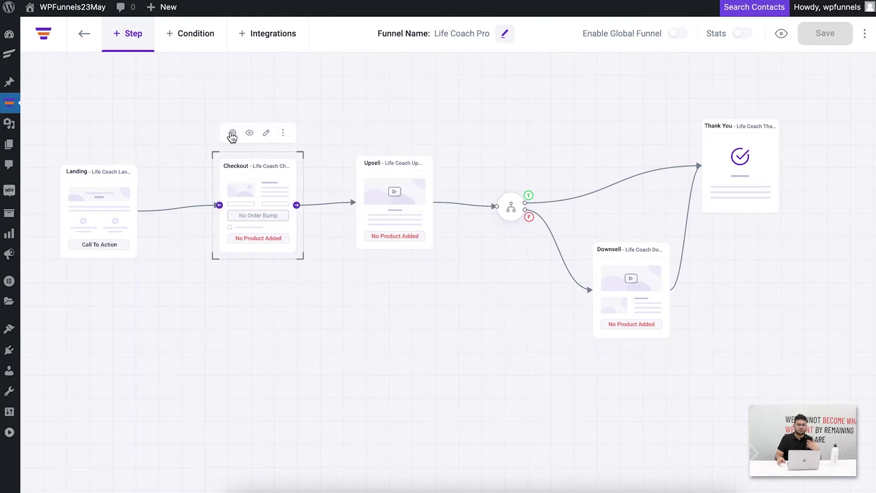
click(233, 133)
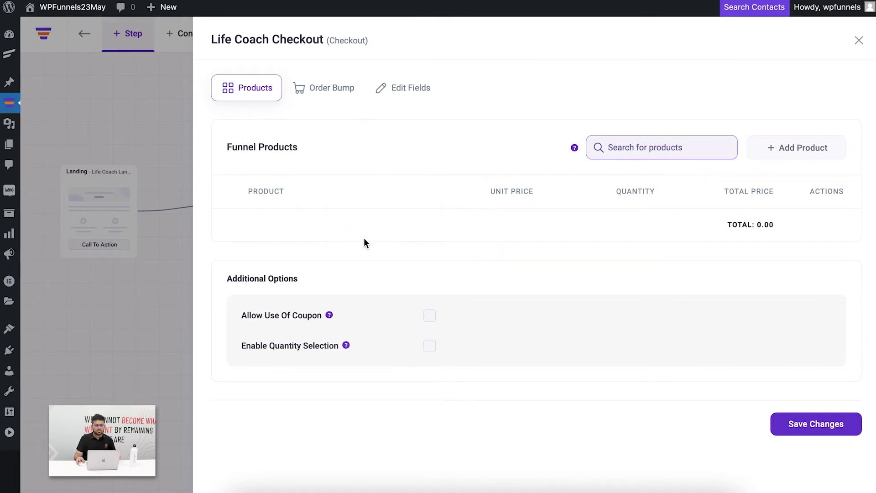
Step: Add Ken Follett - Fall Of The Giant at $50.00 to the Checkout step and save
click(655, 153)
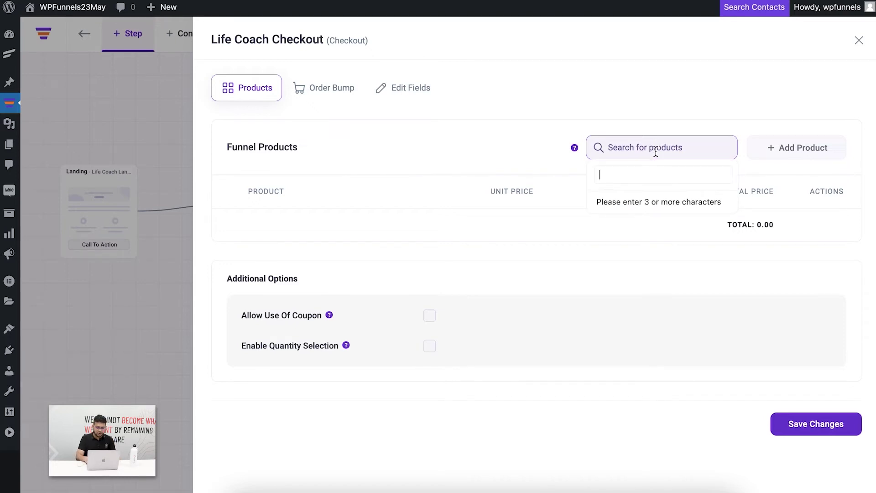
text(ken)
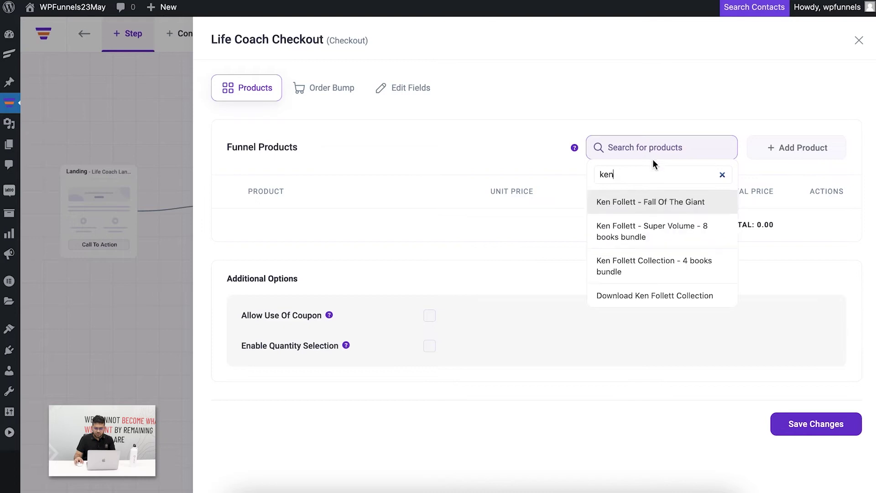
click(638, 207)
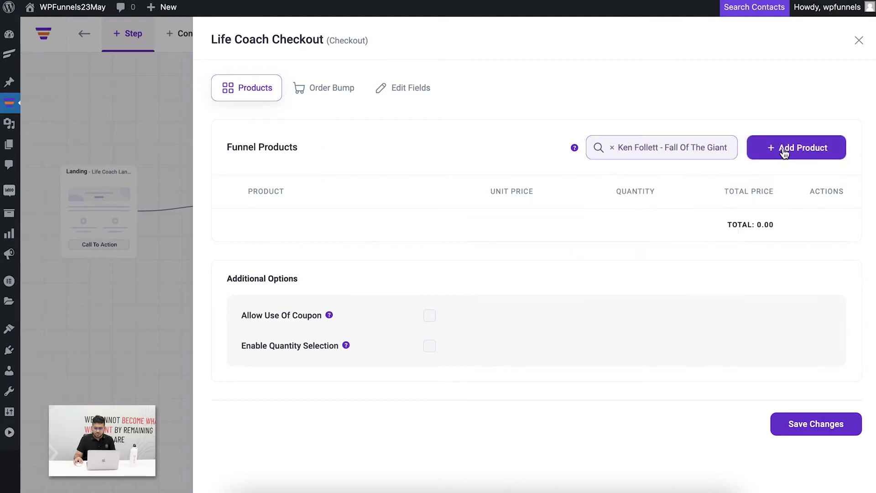
click(782, 148)
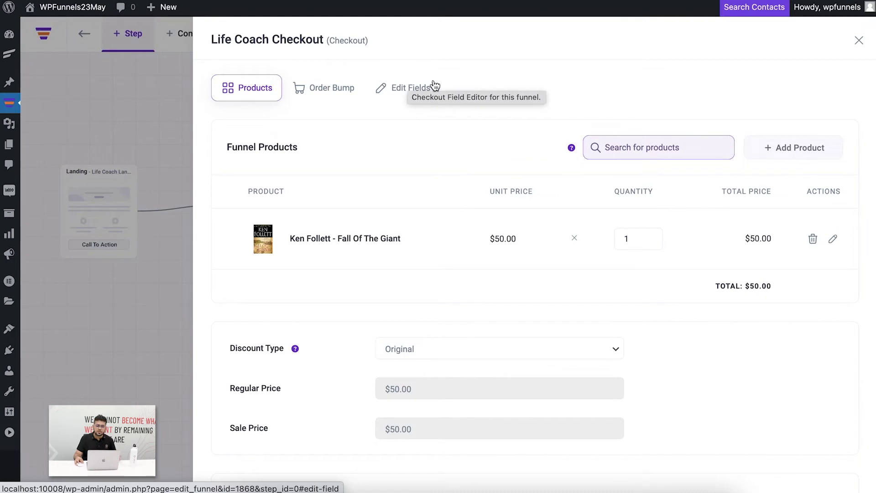
scroll(652, 285, down, 4)
scroll(647, 278, up, 4)
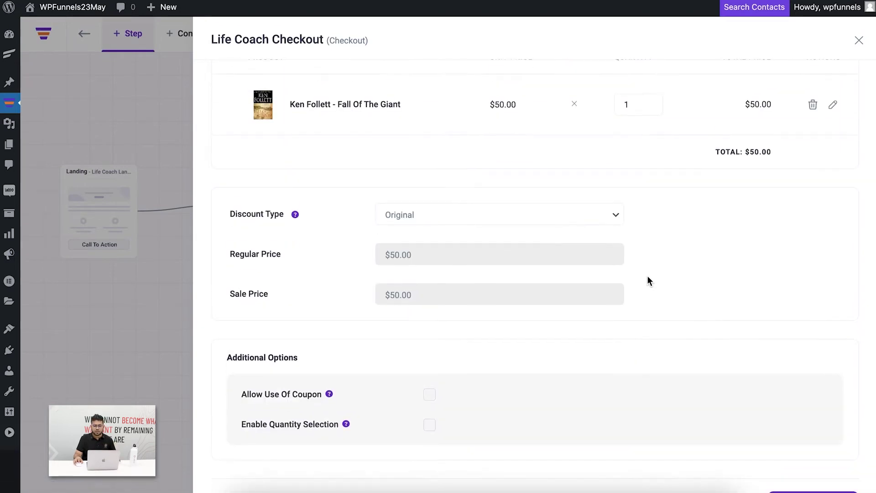
scroll(645, 275, down, 4)
click(807, 480)
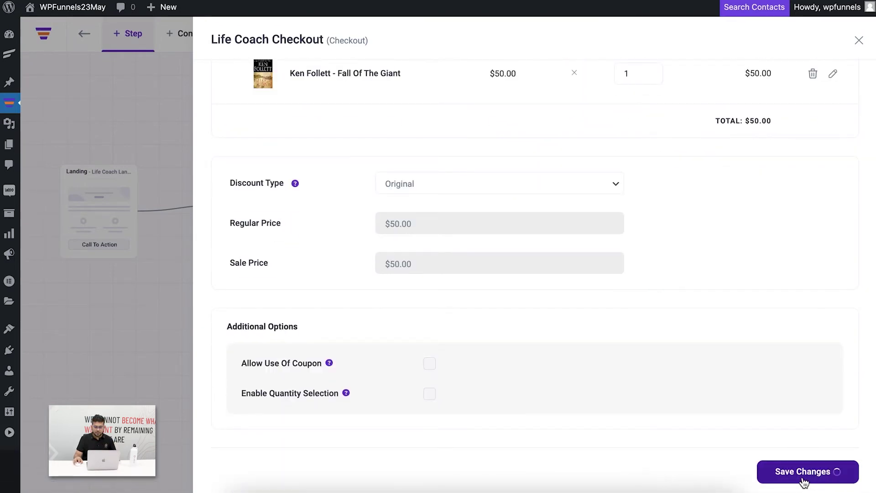
click(866, 41)
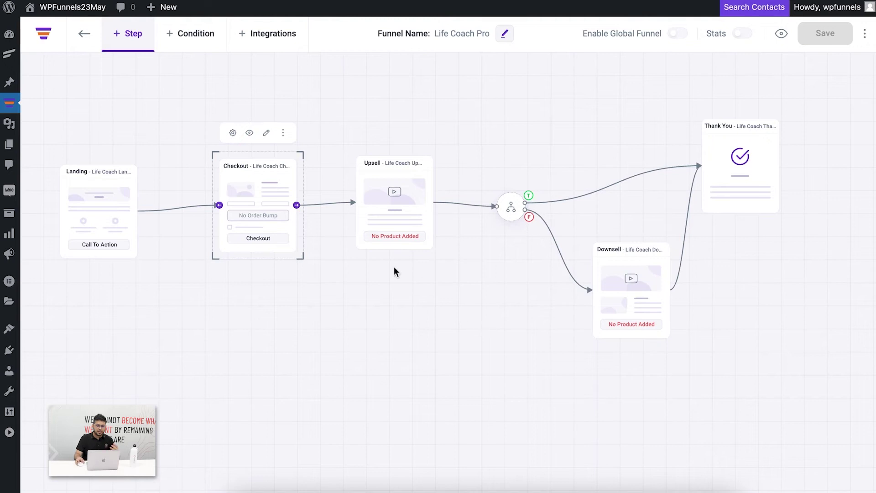
click(267, 136)
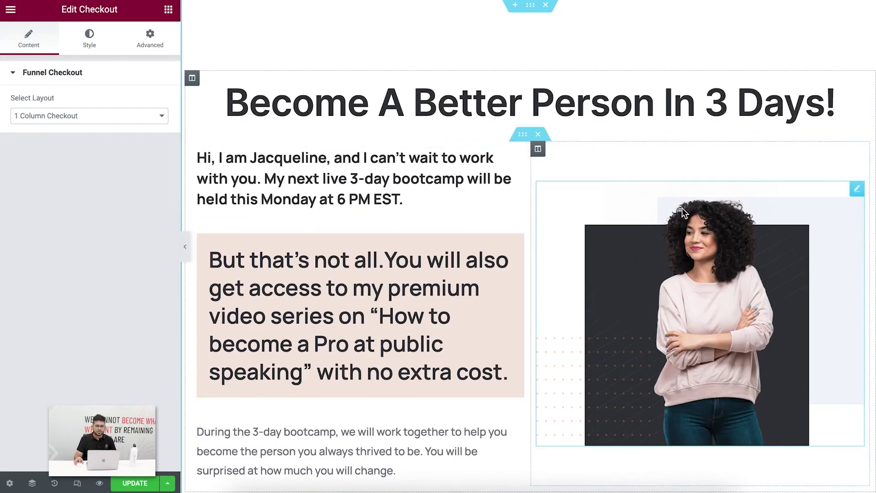
scroll(592, 202, down, 10)
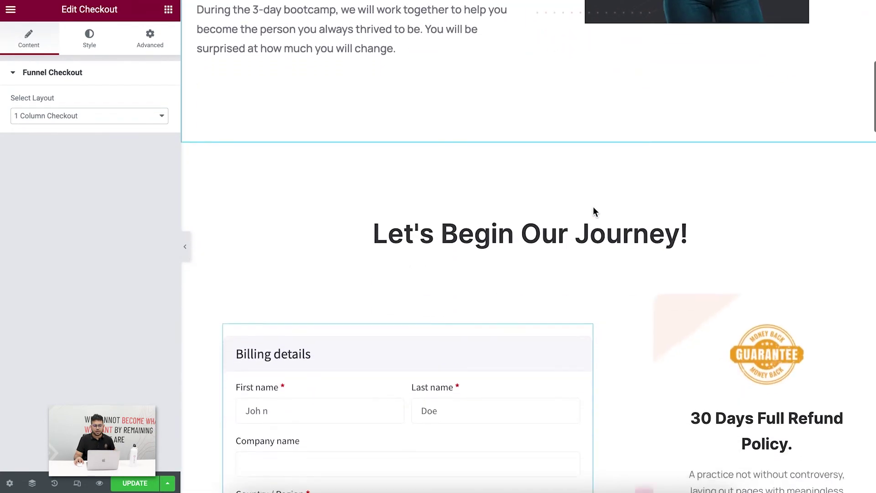
scroll(593, 210, down, 10)
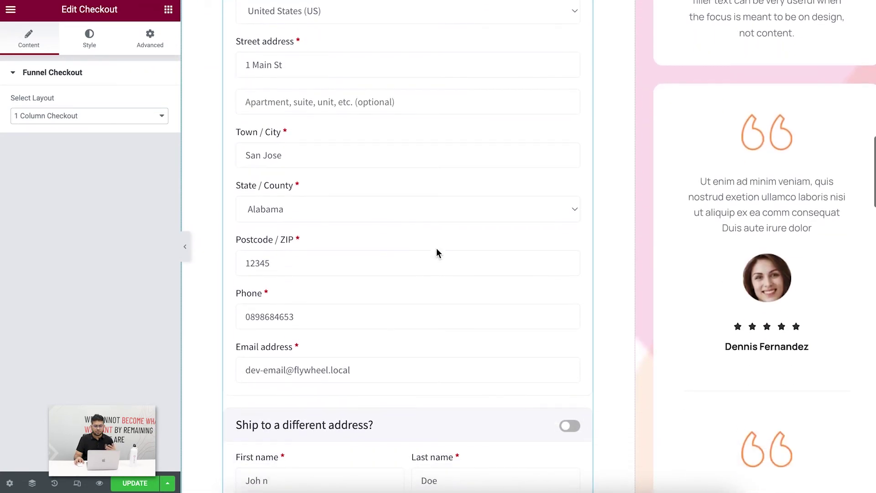
scroll(457, 267, down, 4)
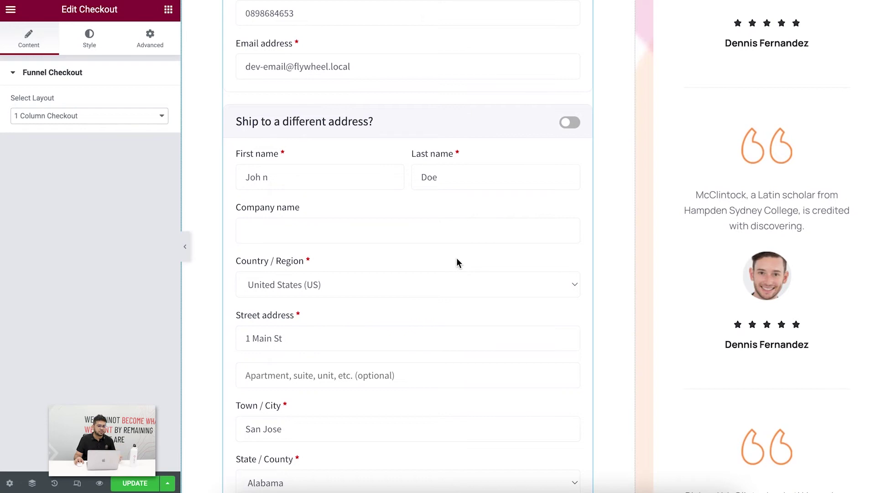
scroll(458, 263, up, 1)
scroll(457, 262, up, 1)
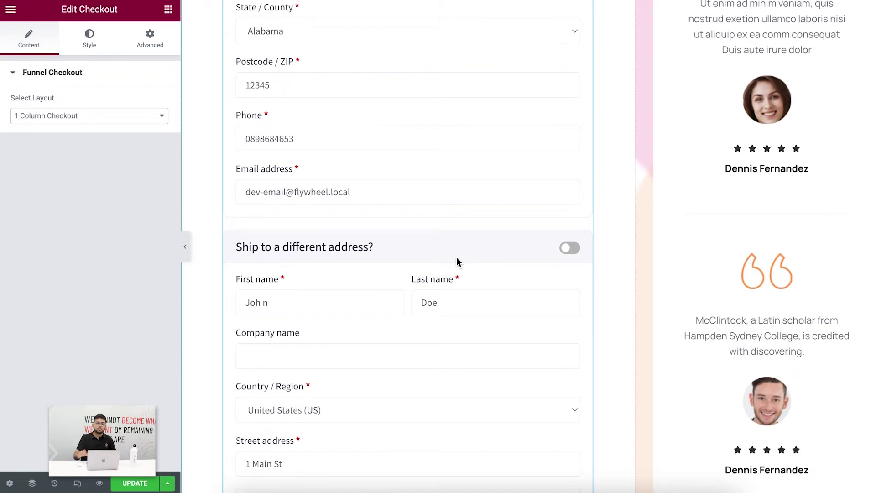
click(168, 9)
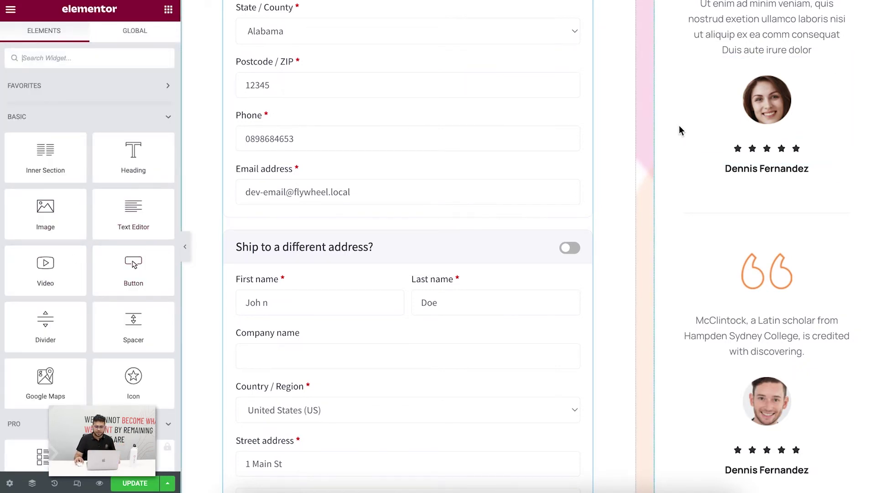
key(alt+Left)
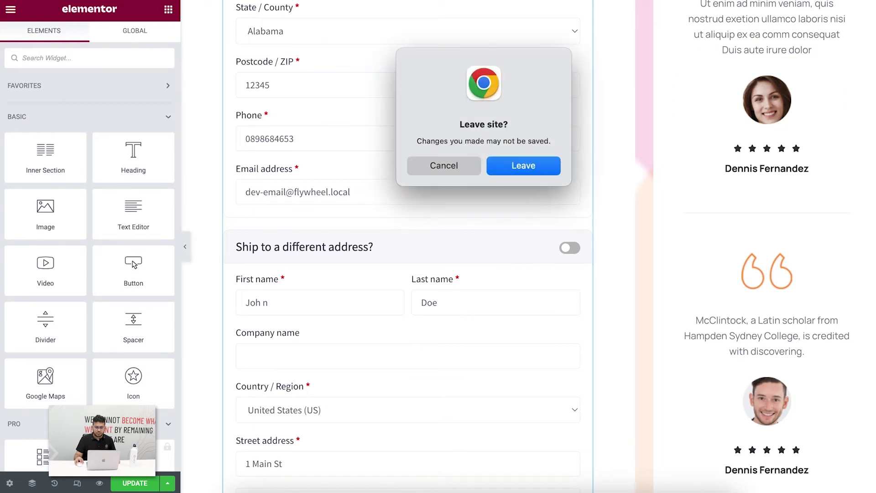
click(525, 166)
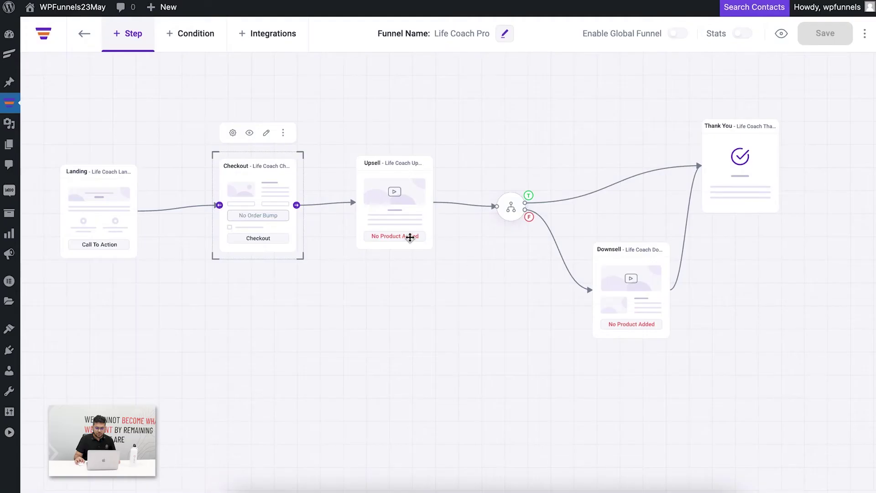
Step: Select the Upsell card and open its gear settings panel
click(335, 287)
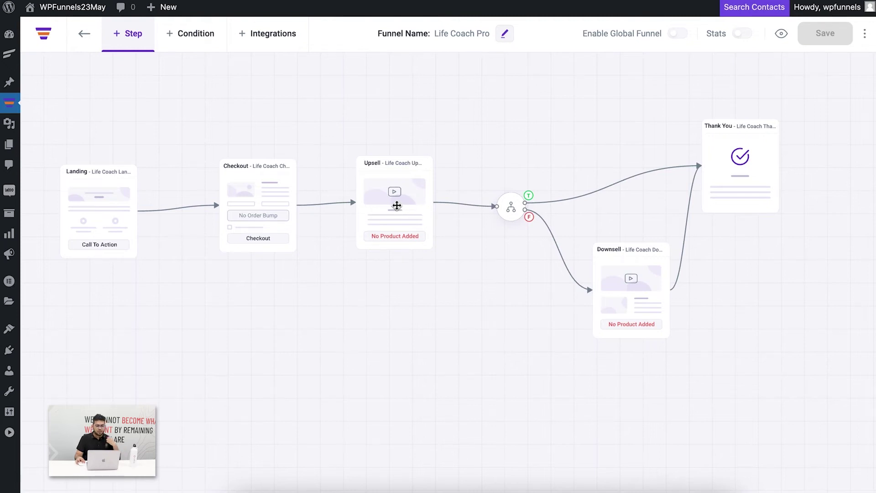
click(411, 187)
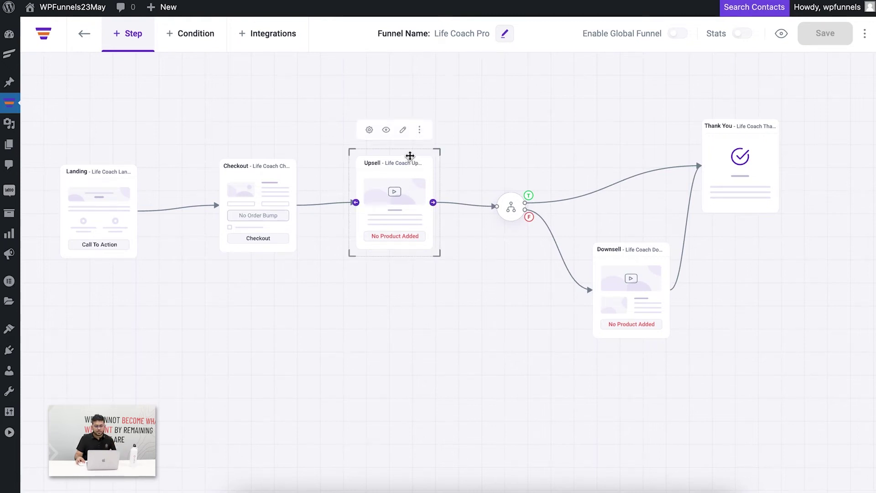
click(369, 130)
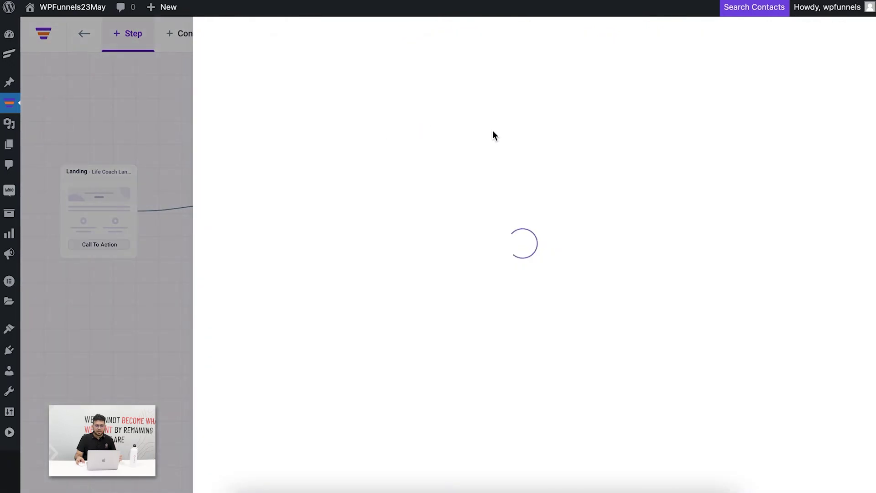
Step: Add the Ken Follett Super Volume 8-book bundle as the upsell product
click(635, 150)
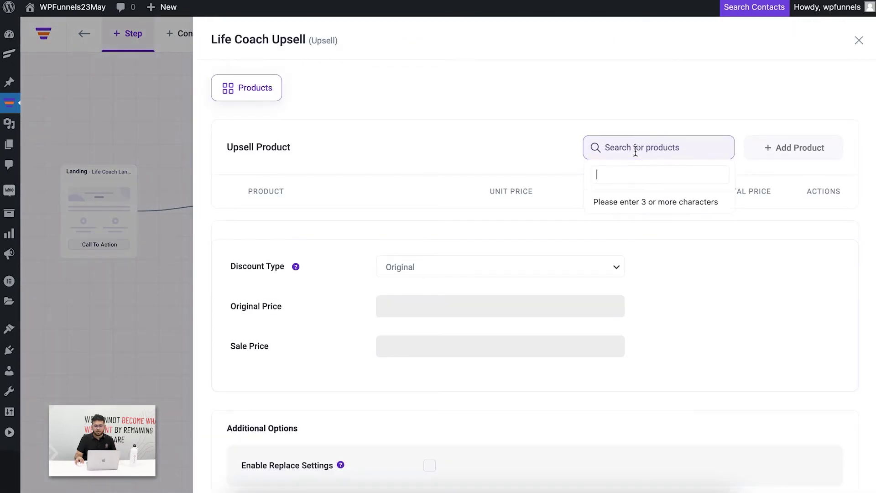
text(ken)
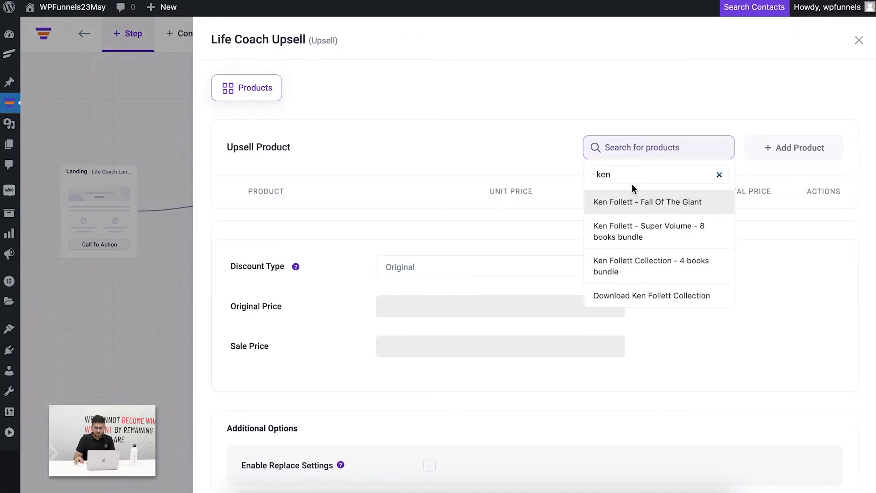
click(655, 239)
click(781, 156)
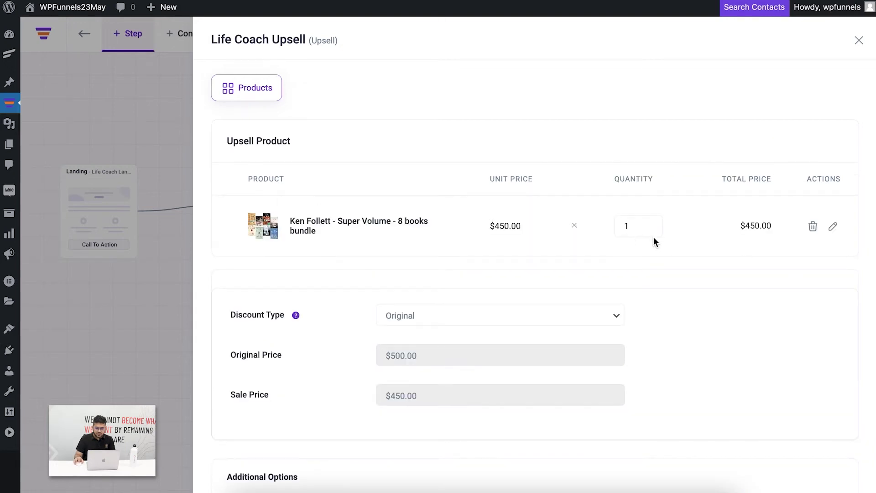
scroll(648, 237, down, 5)
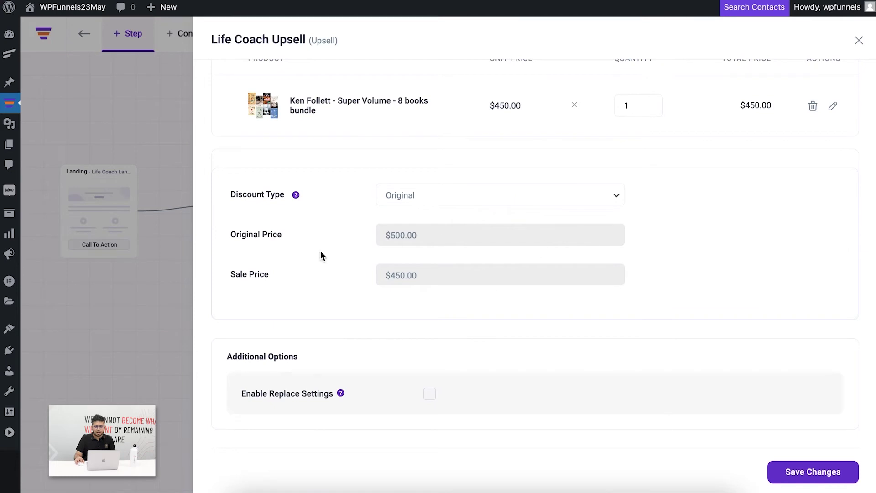
scroll(471, 201, up, 5)
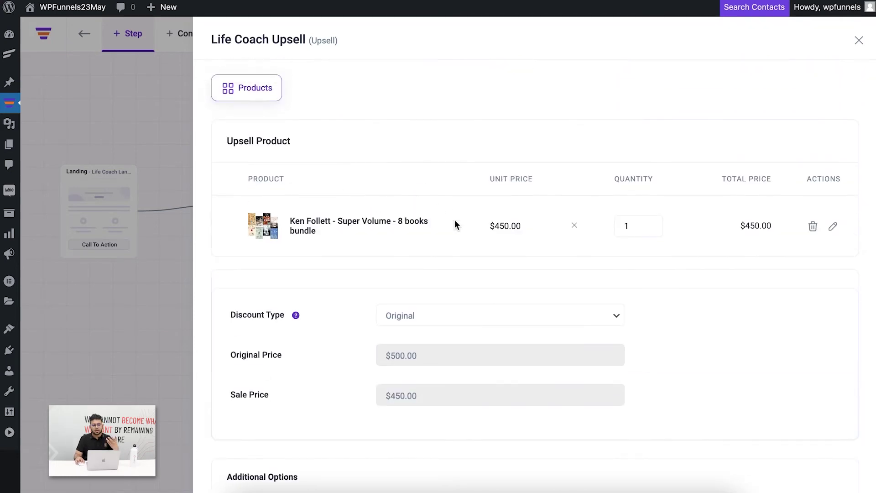
Step: Give the upsell a Percentage discount of 50 and save the settings
click(456, 315)
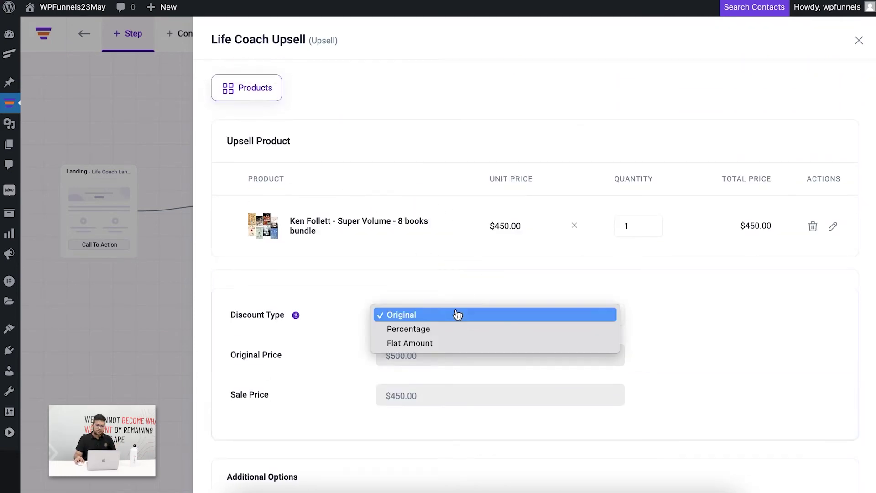
click(439, 329)
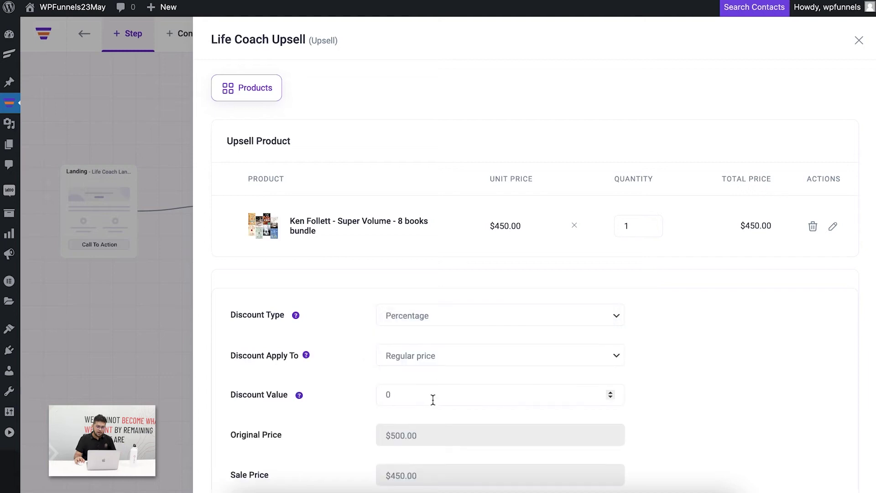
double_click(416, 391)
text(50)
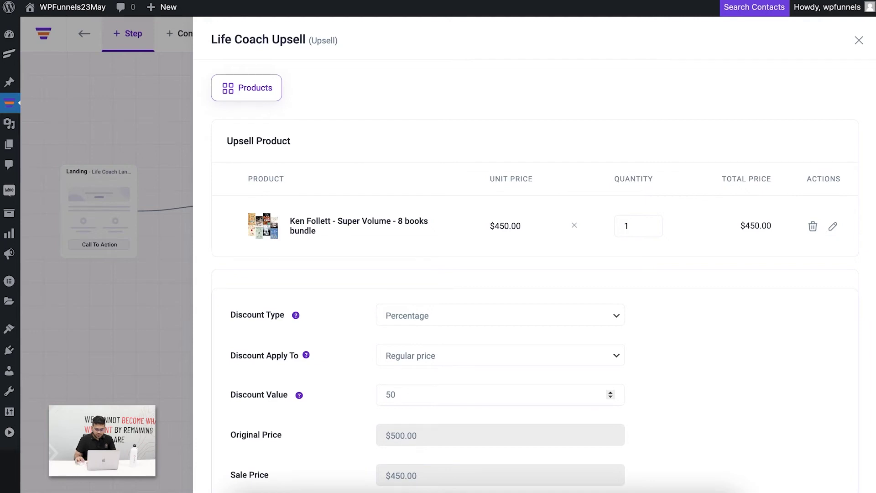
click(675, 420)
scroll(678, 417, down, 5)
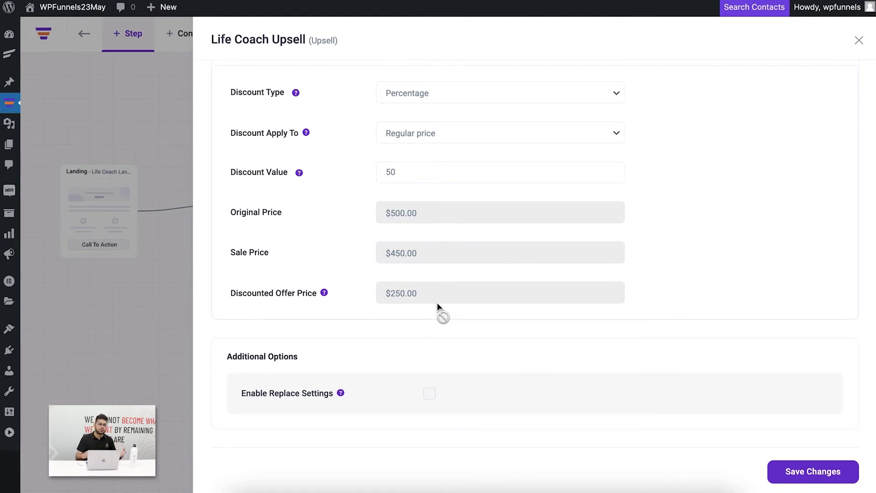
click(784, 471)
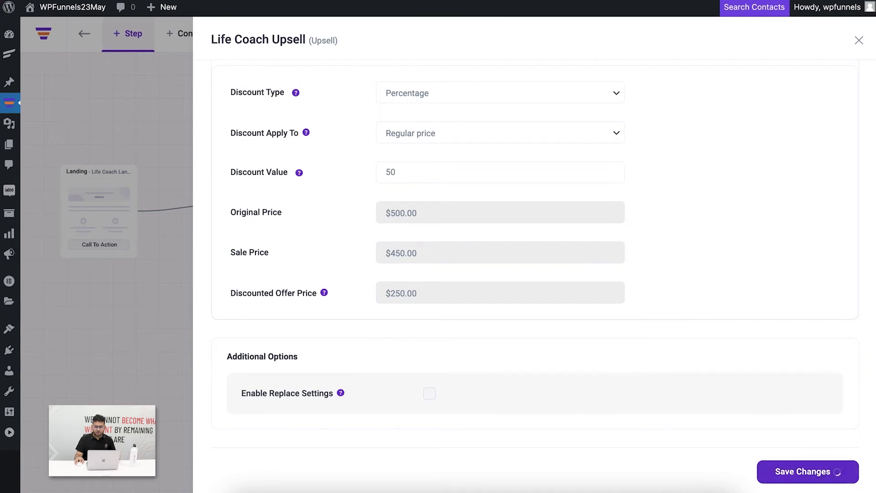
click(858, 41)
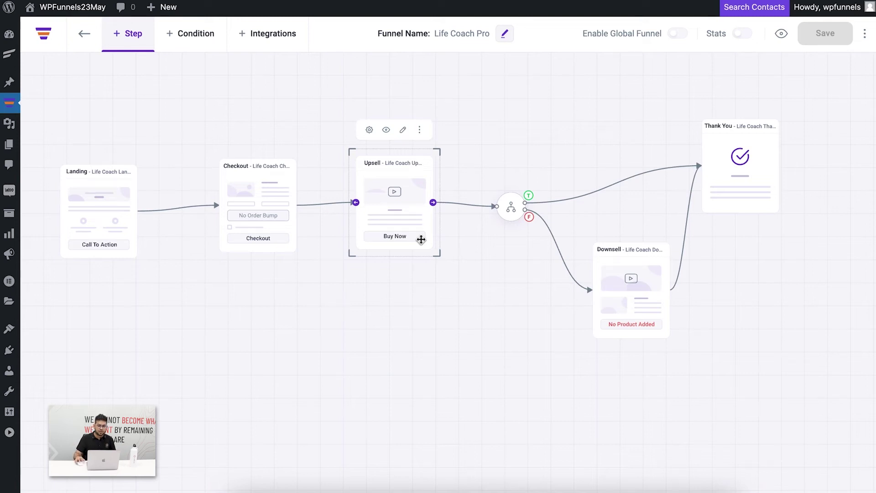
click(618, 281)
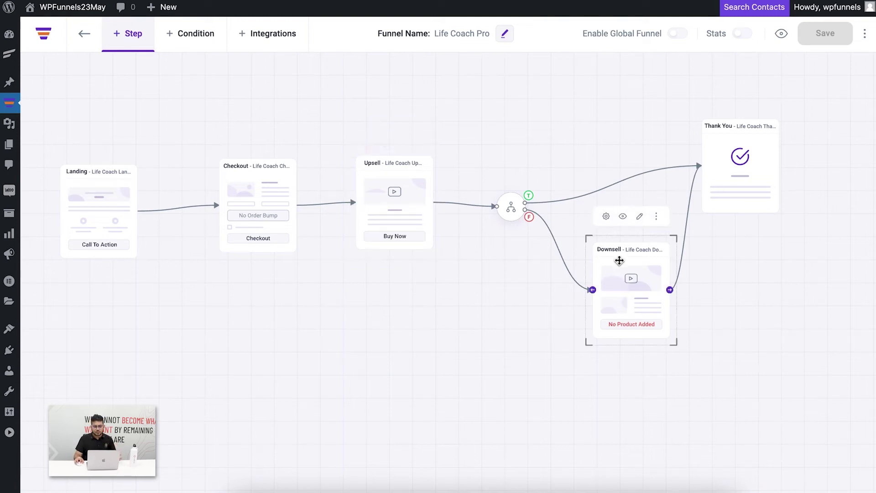
Step: Add the Ken Follett Collection - 4 books bundle ($130.00) as the Downsell step's product
click(606, 217)
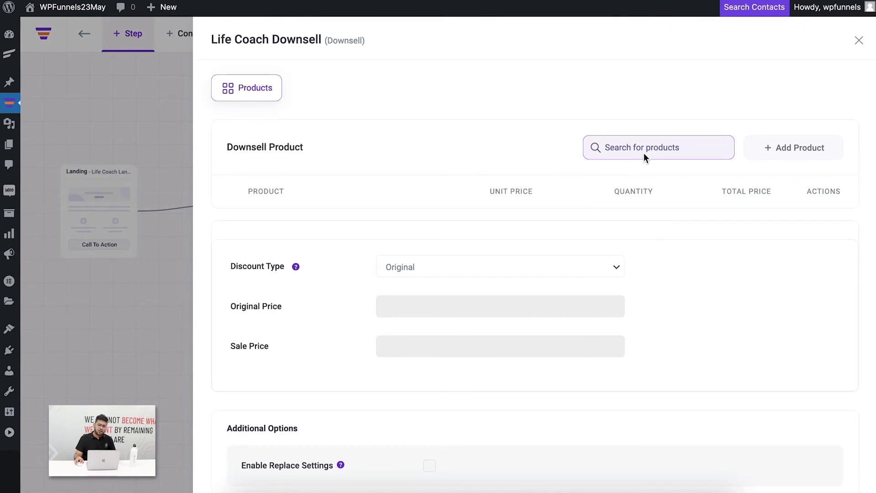
click(644, 153)
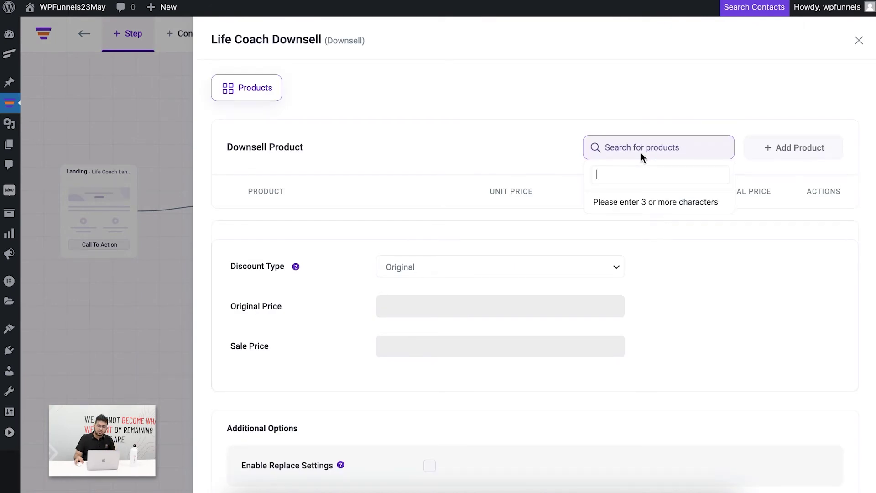
text(ken)
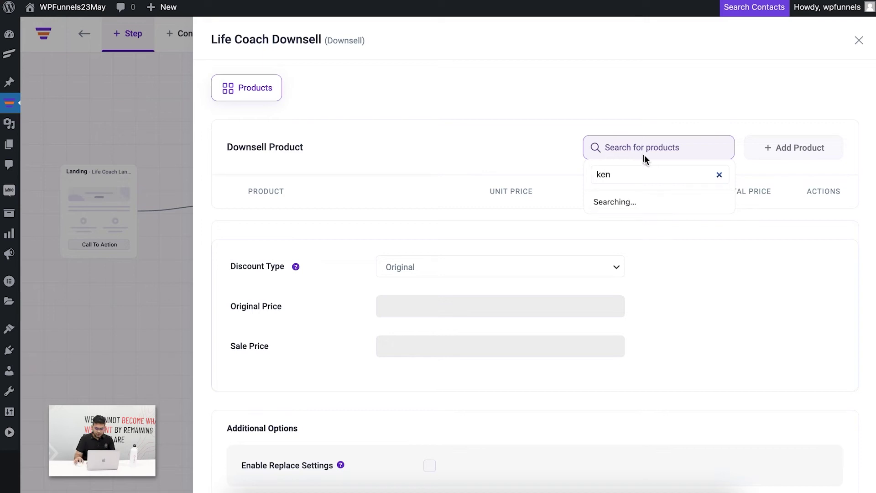
click(663, 276)
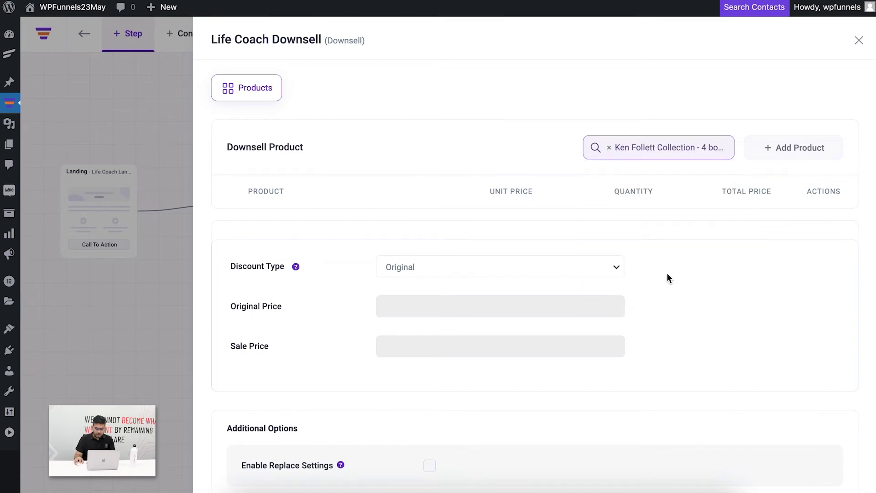
click(789, 154)
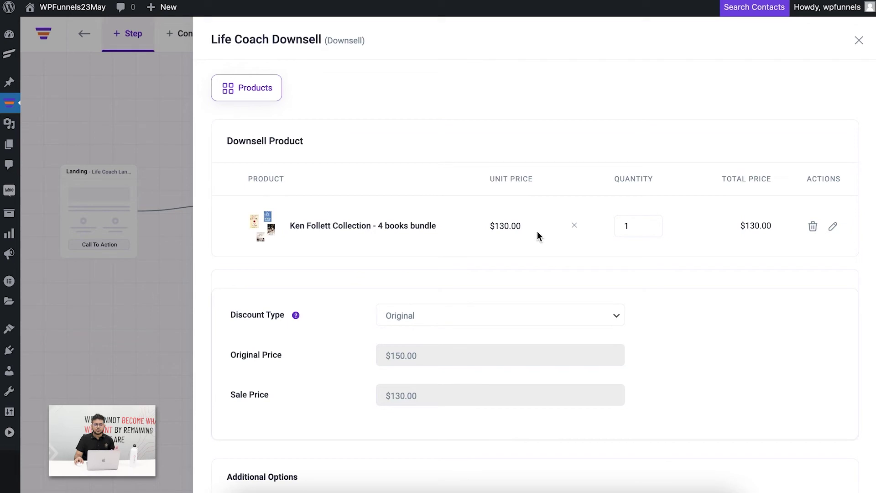
click(858, 41)
click(421, 361)
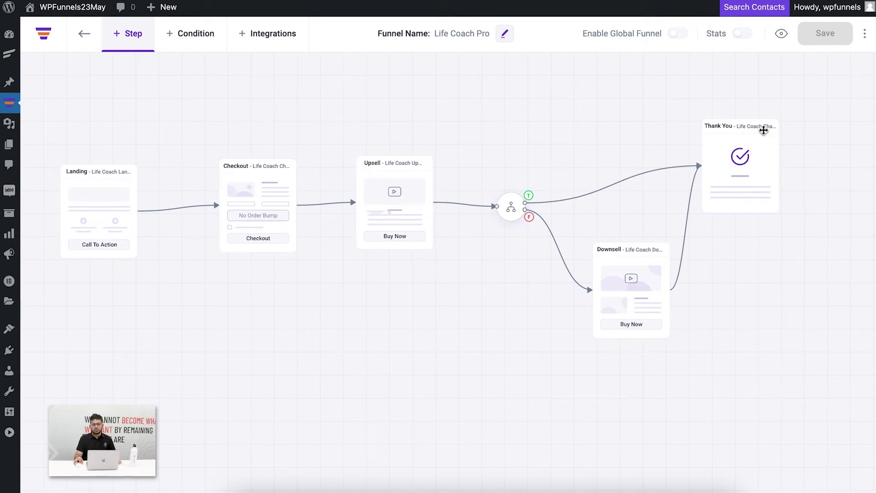
click(752, 143)
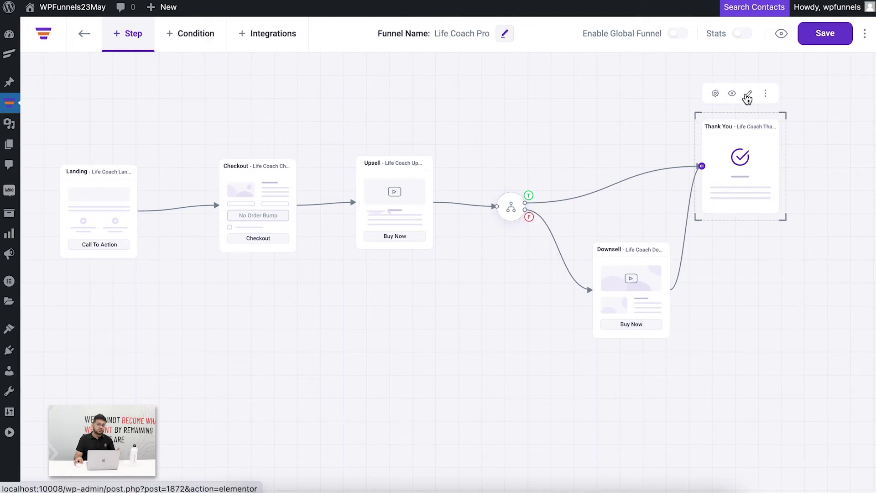
click(715, 94)
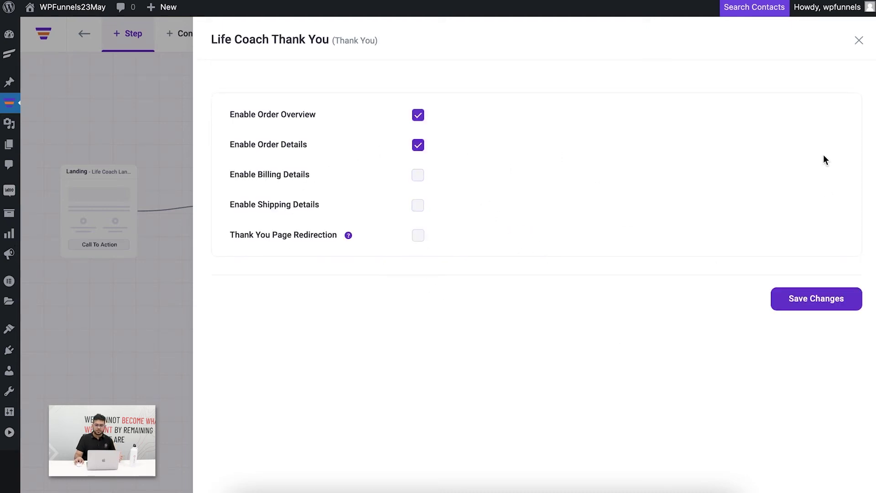
click(858, 44)
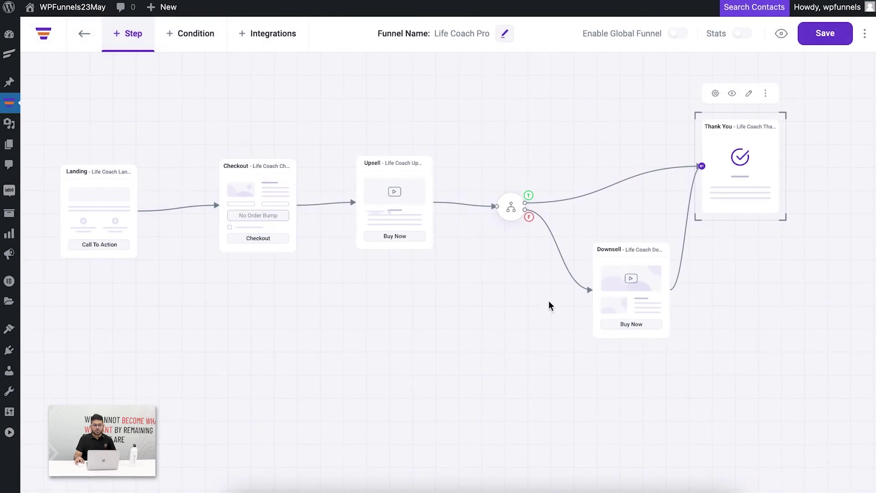
click(508, 324)
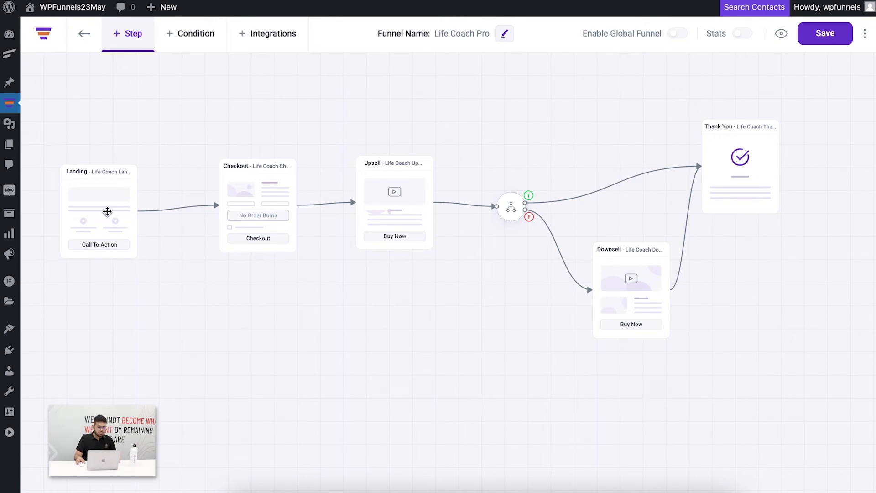
Step: Rename the Landing step's URL slug to life-coach-offer and save the Life Coach Pro funnel
click(101, 178)
click(120, 140)
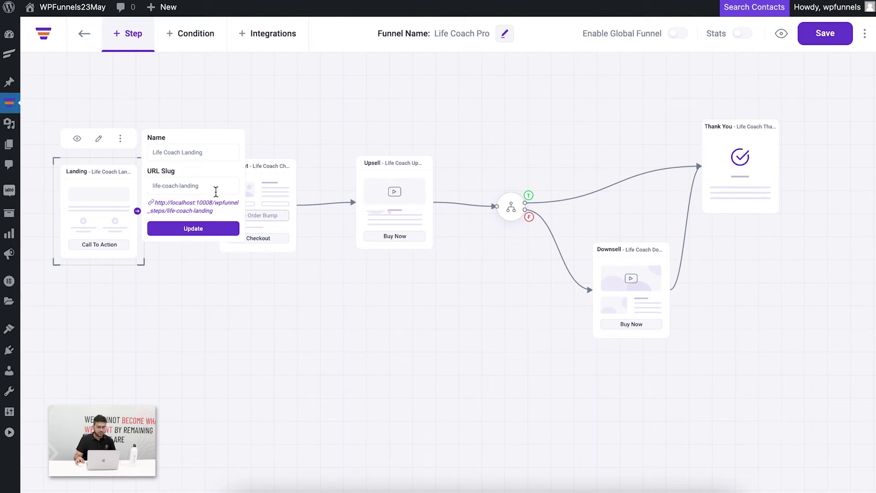
double_click(192, 187)
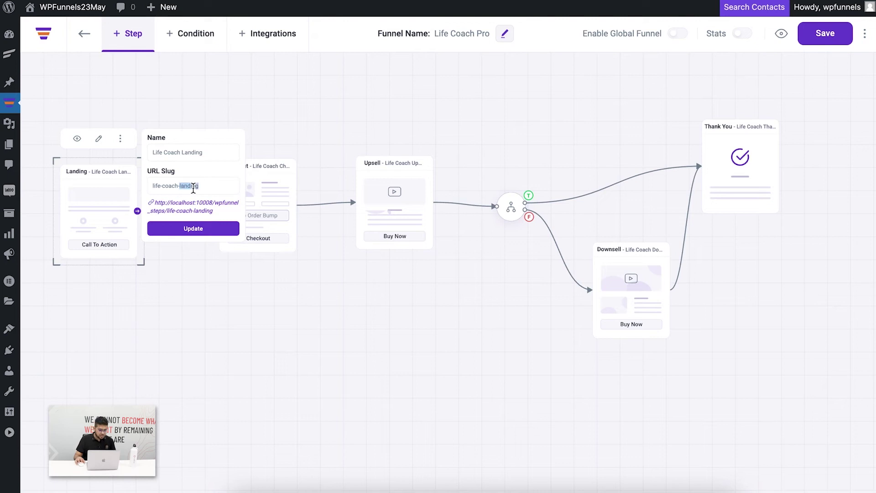
key(BackSpace)
text(offer)
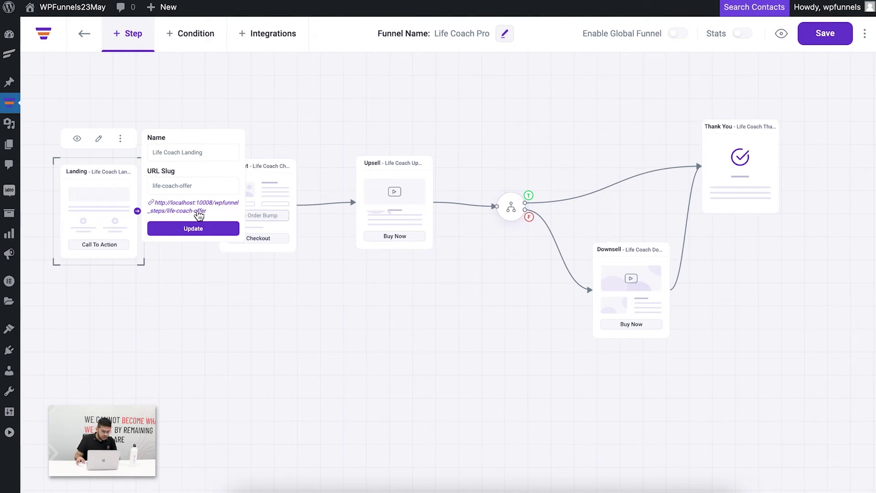
click(185, 232)
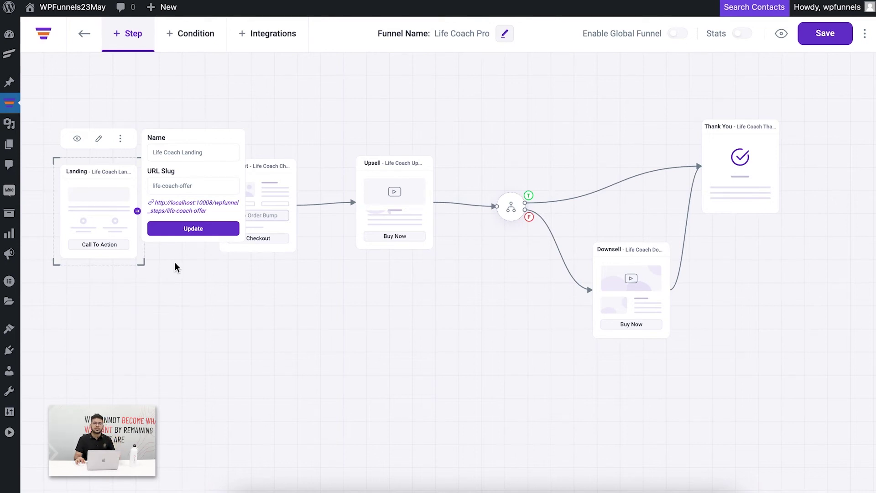
click(240, 273)
click(818, 37)
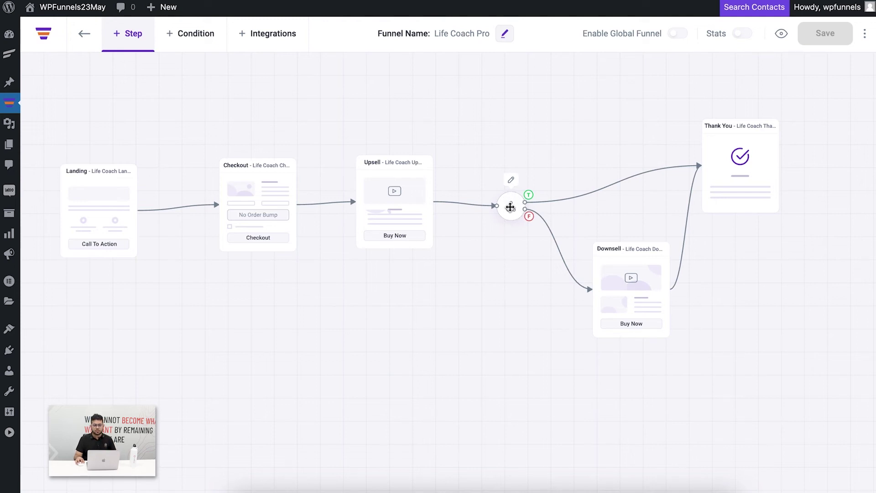
Step: Set the condition after Upsell to 'Upsell is Accepted' and save it
click(511, 181)
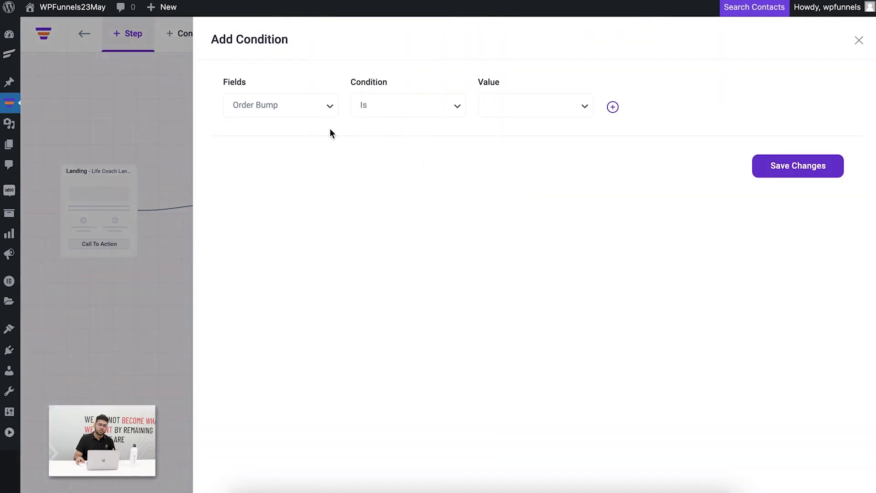
click(295, 116)
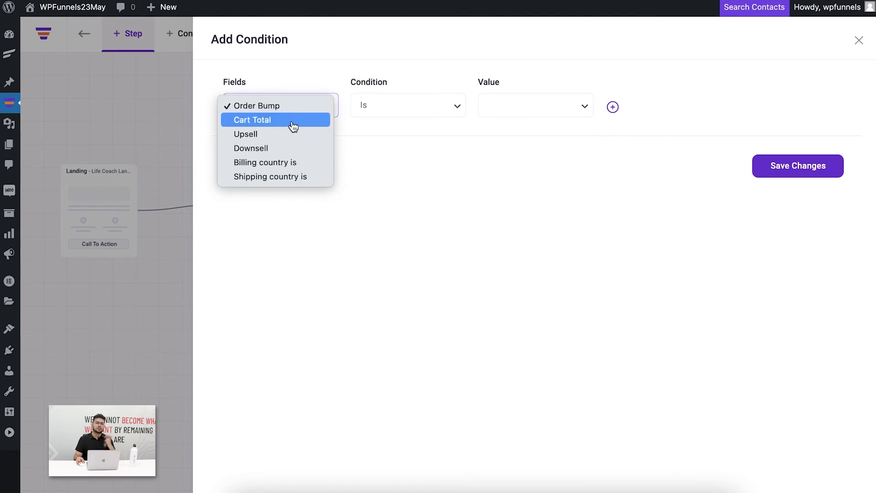
click(283, 134)
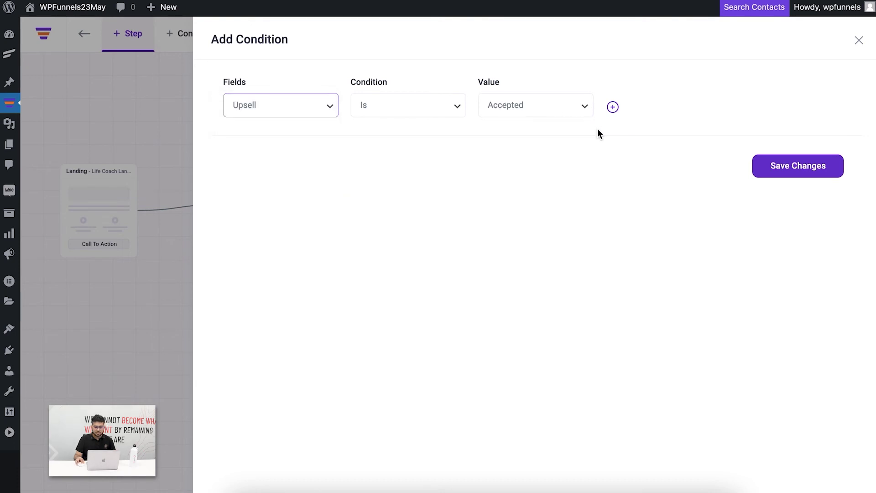
click(768, 164)
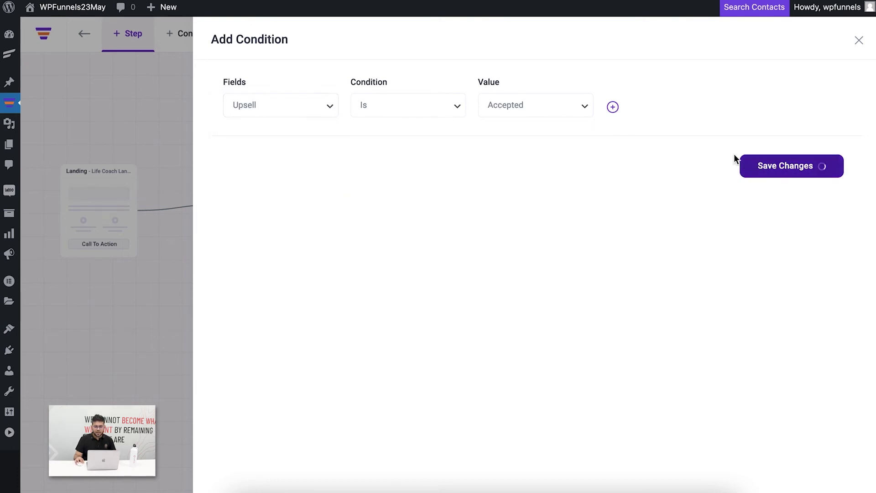
click(858, 39)
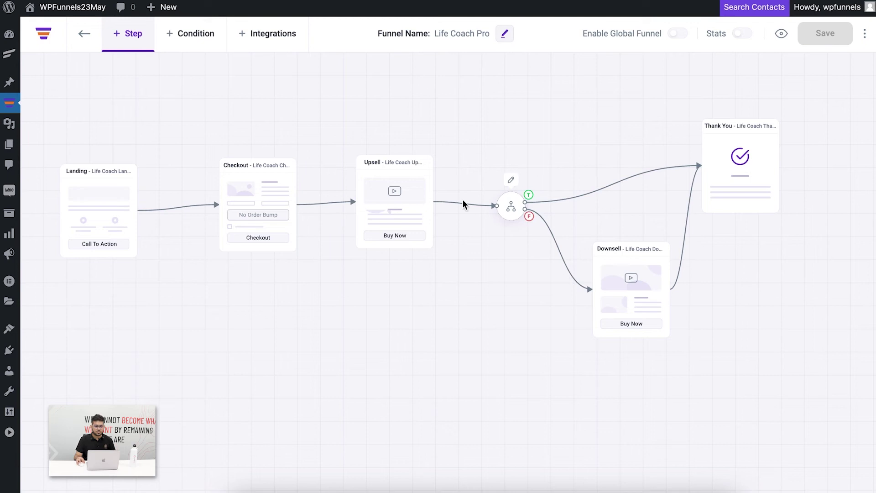
click(401, 198)
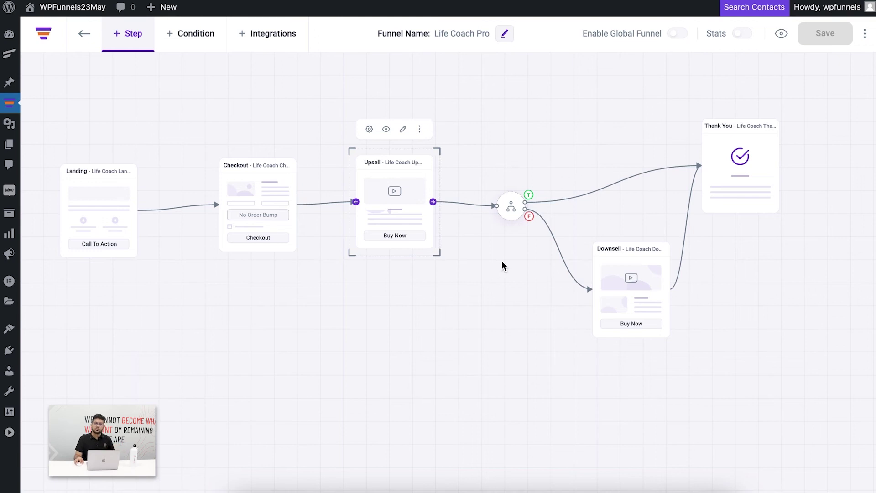
click(456, 288)
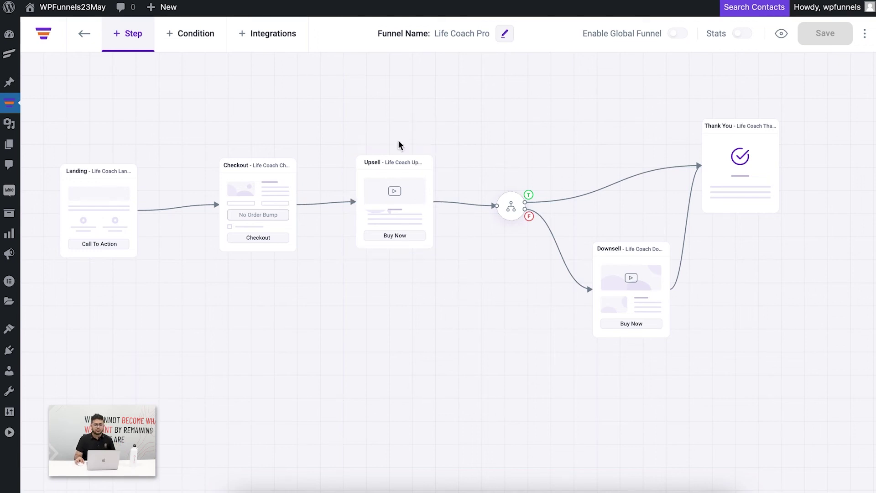
click(190, 44)
drag(220, 145, 481, 126)
click(396, 188)
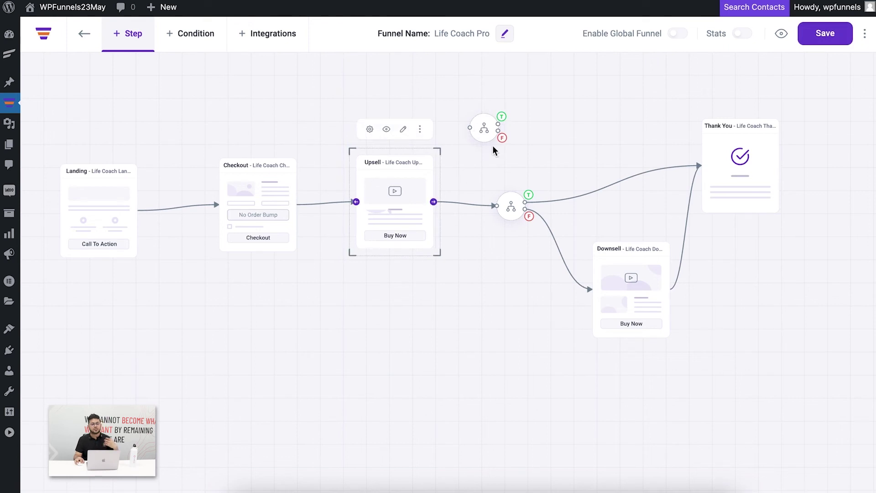
click(485, 129)
click(474, 115)
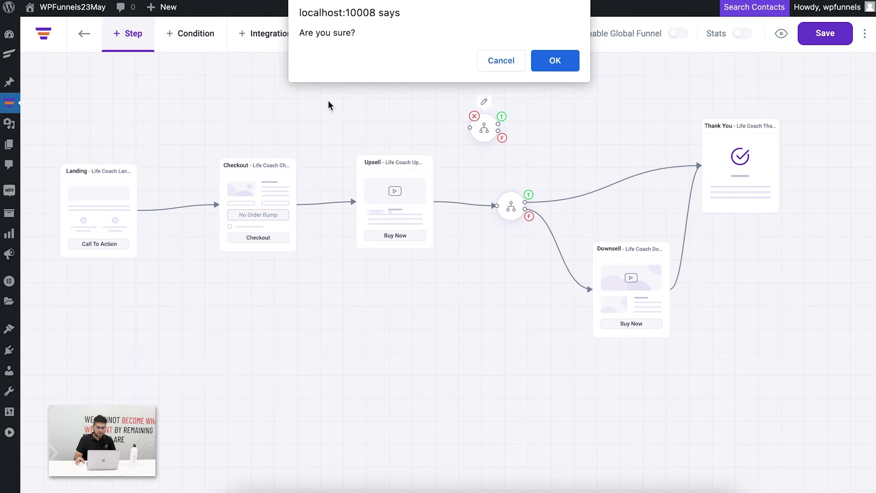
click(552, 64)
click(816, 35)
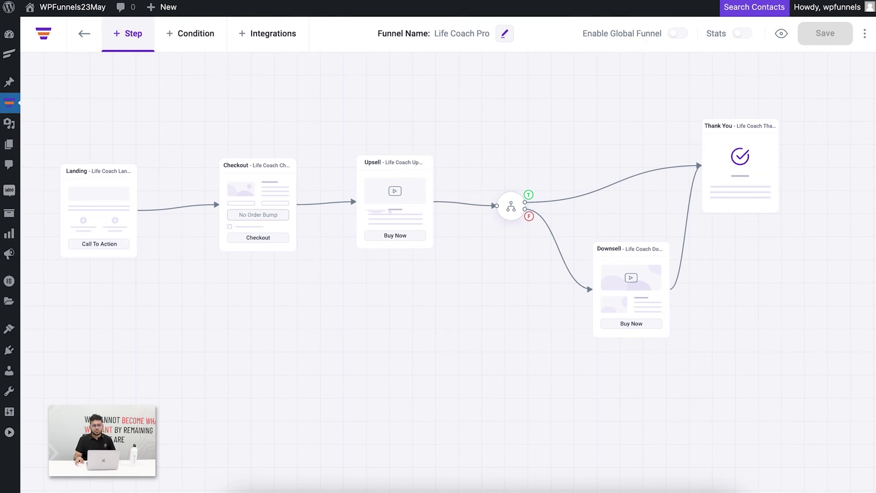
click(505, 35)
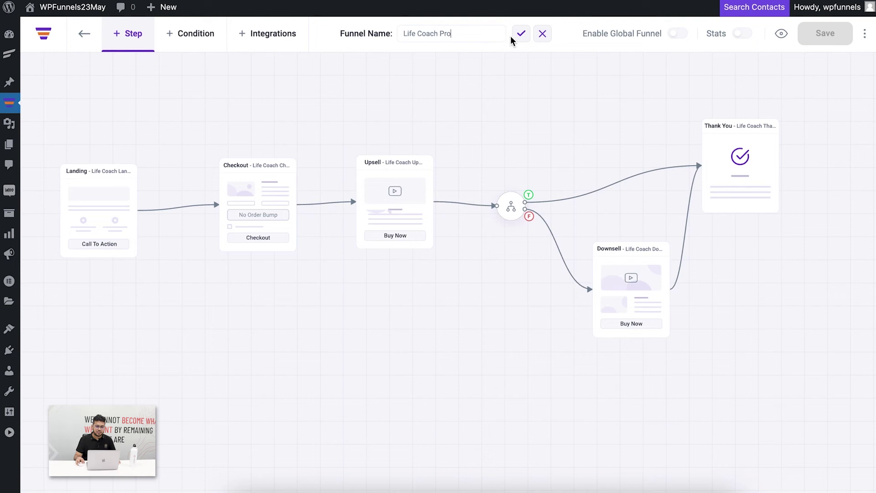
click(542, 34)
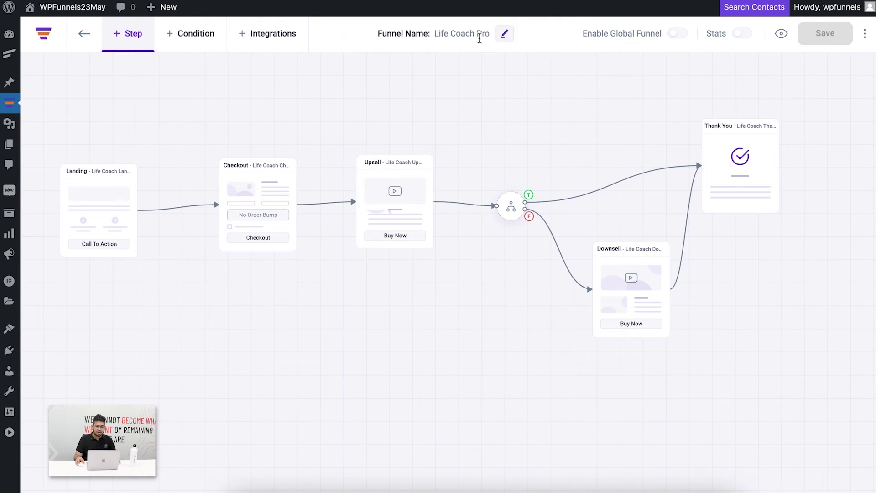
click(266, 36)
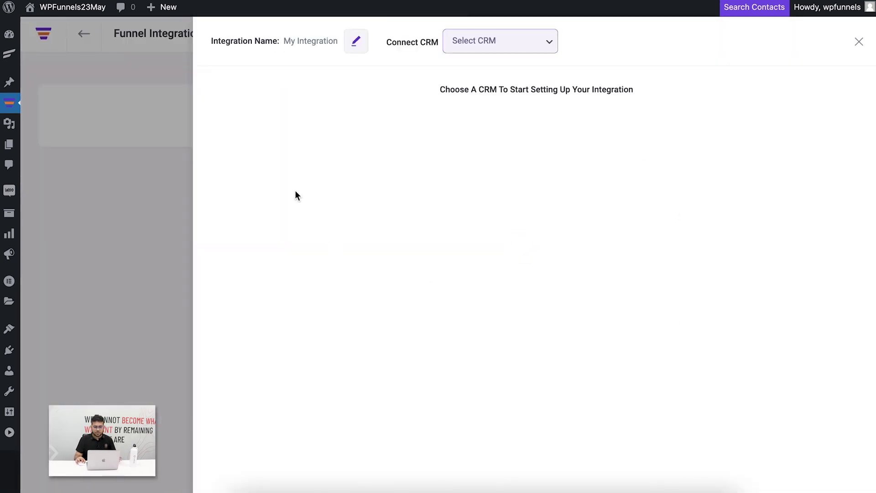
click(553, 46)
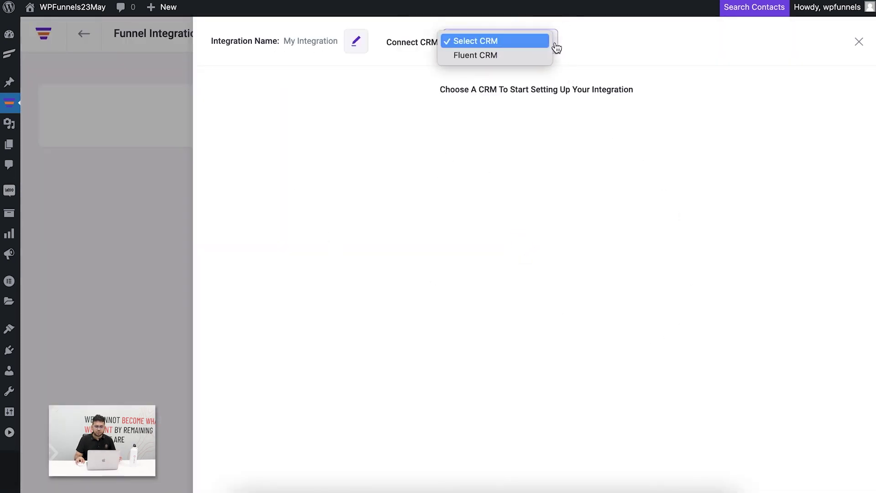
click(497, 56)
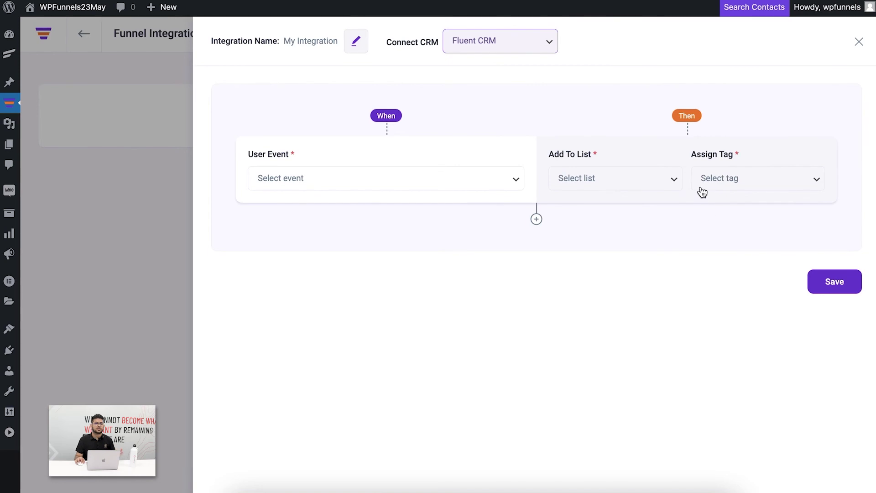
click(859, 42)
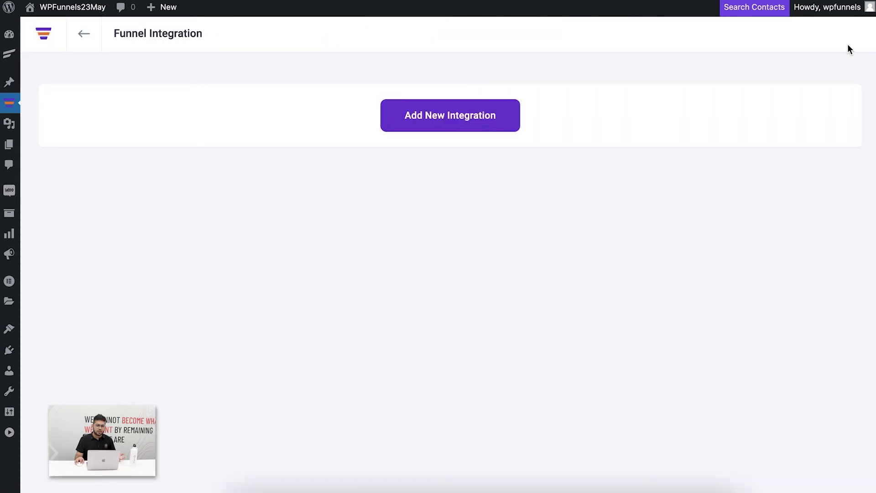
click(85, 34)
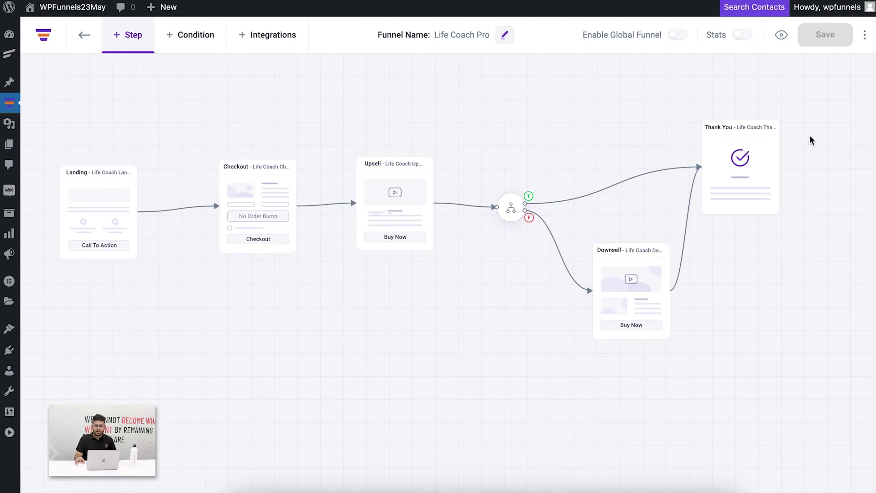
Step: Reset the canvas zoom, zoom out to 80%, then restore the default canvas view
scroll(815, 157, down, 2)
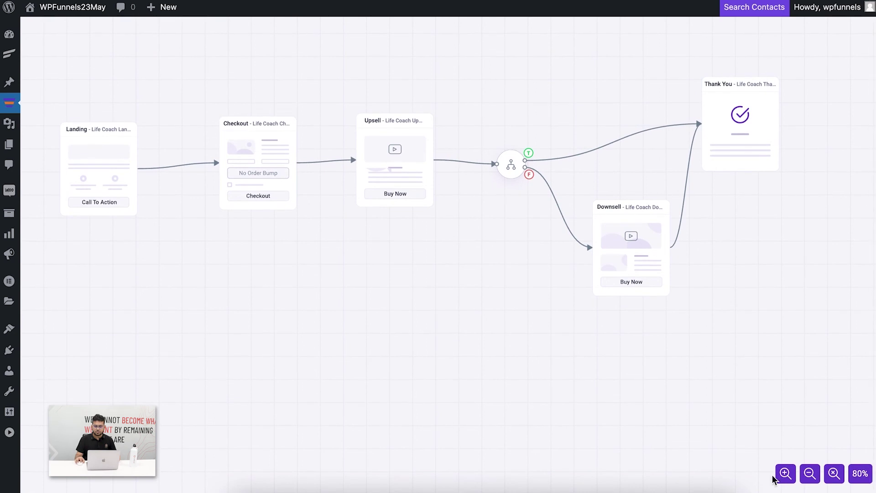
click(834, 473)
click(815, 475)
click(814, 474)
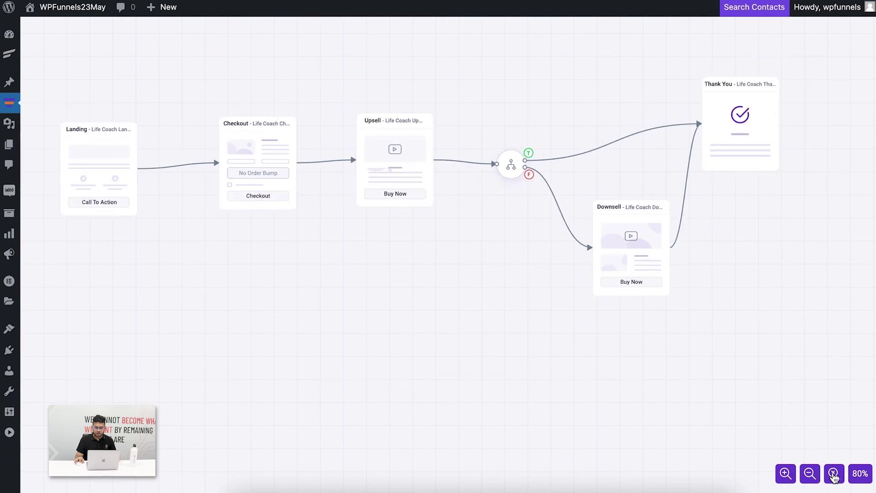
click(833, 474)
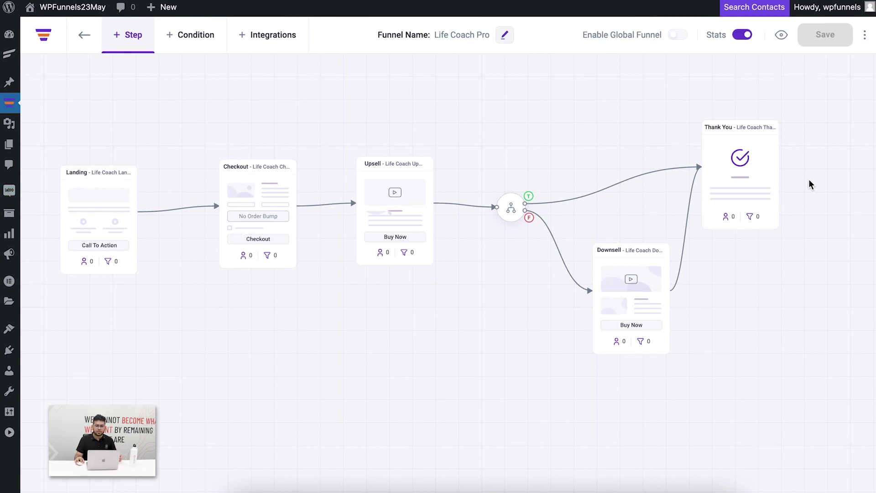
click(865, 40)
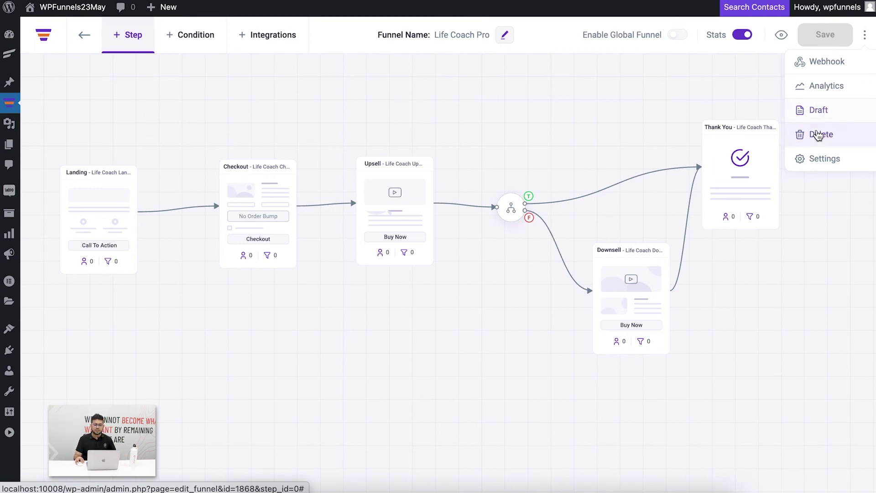
click(820, 166)
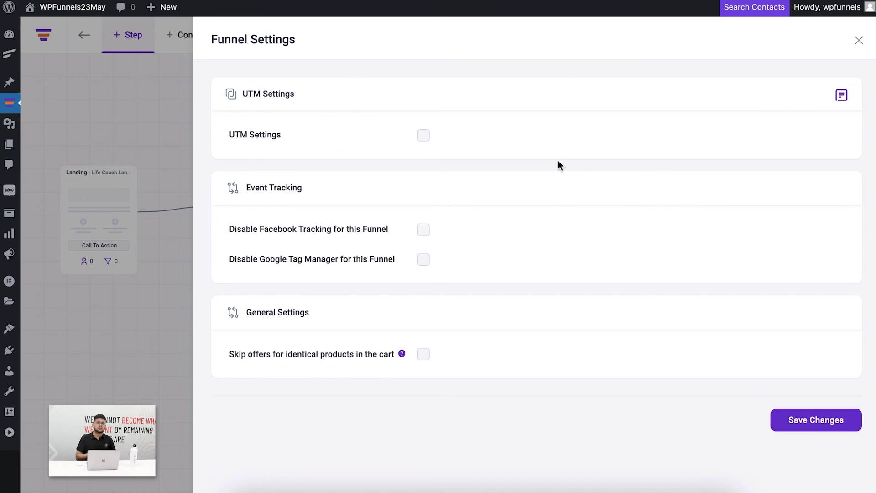
click(857, 41)
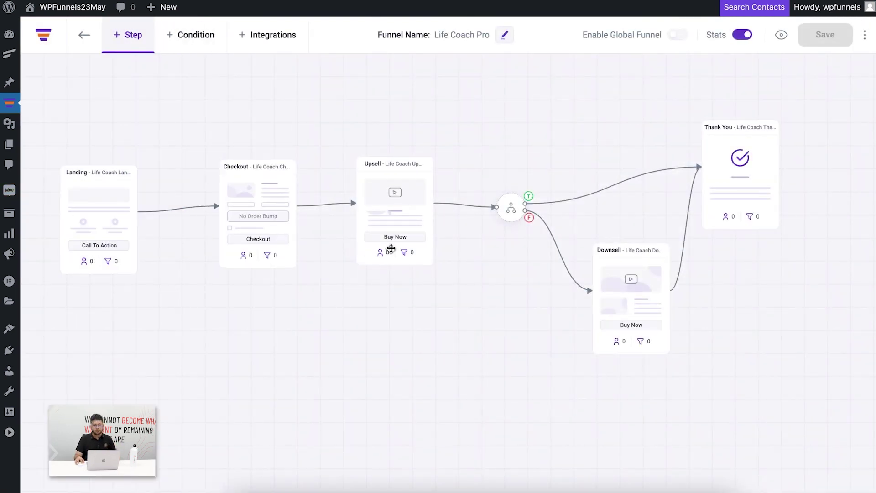
drag(395, 308, 414, 306)
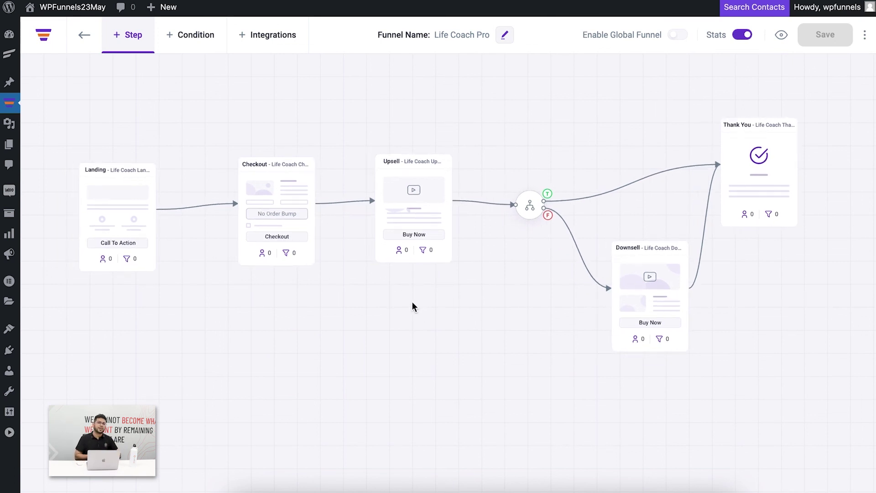